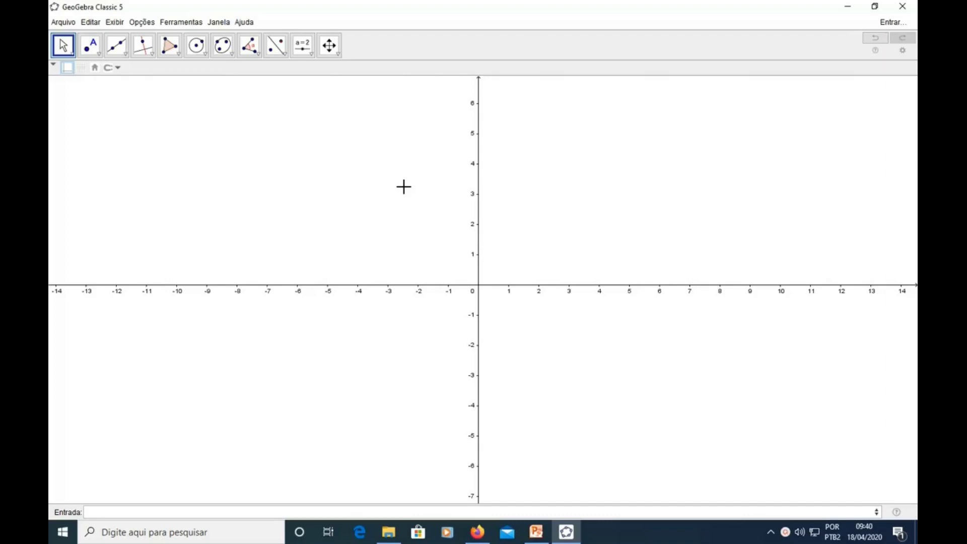
- Insert the image fundo.png from the Área de Trabalho folder into the graphics view
{"action": "left_click", "coordinate": [311, 53]}
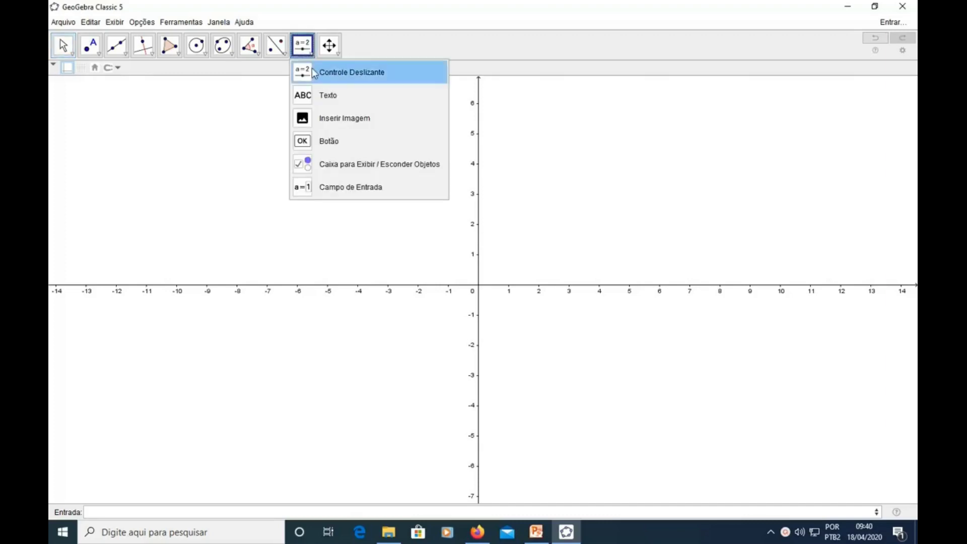
{"action": "left_click", "coordinate": [322, 118]}
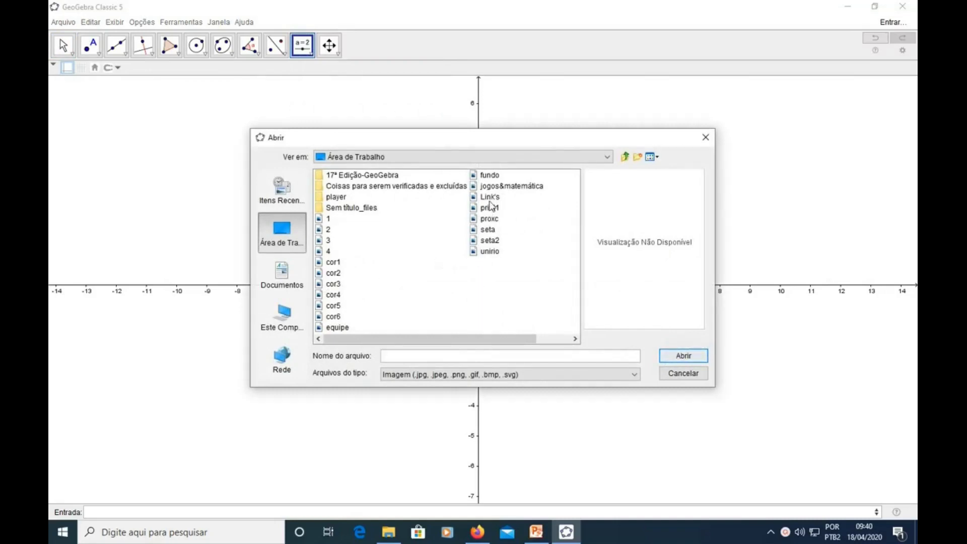
{"action": "left_click", "coordinate": [496, 176]}
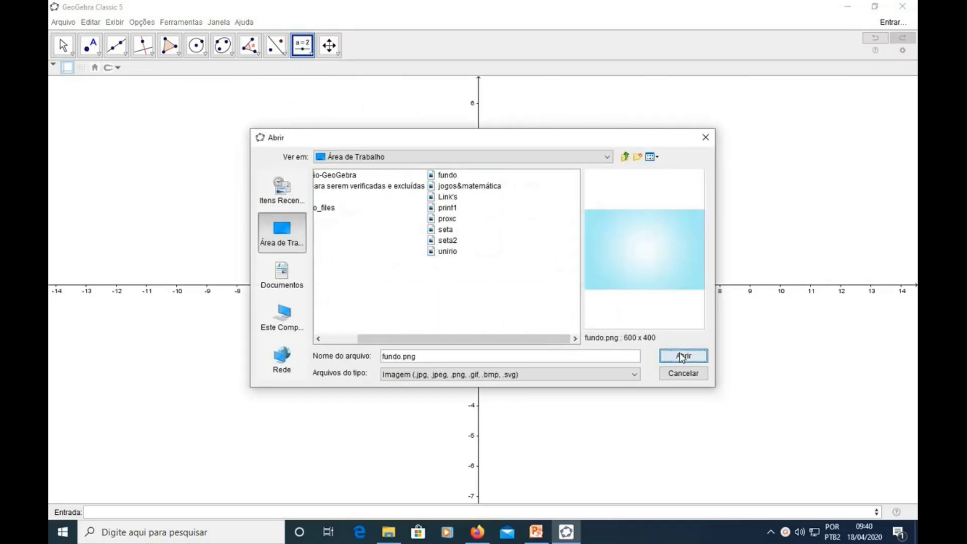
{"action": "left_click", "coordinate": [680, 356]}
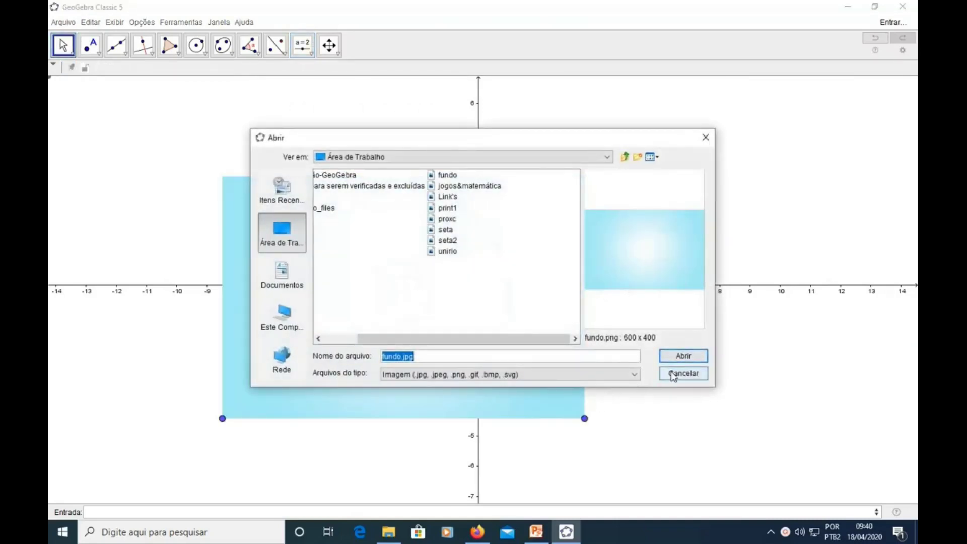
{"action": "left_click", "coordinate": [676, 377]}
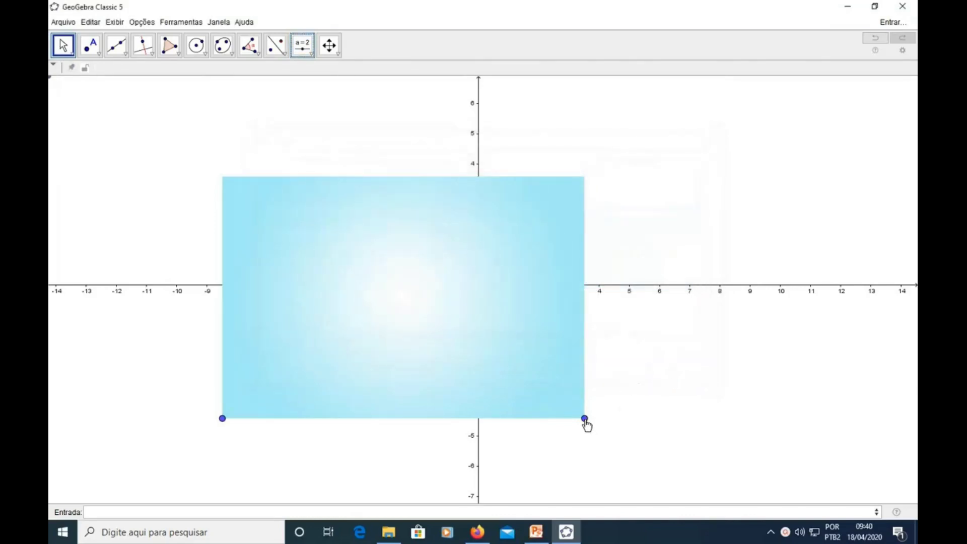
- Enlarge the fundo image by its corner points and position it to fill the whole graphics view
{"action": "left_click_drag", "start_coordinate": [585, 420], "coordinate": [915, 422]}
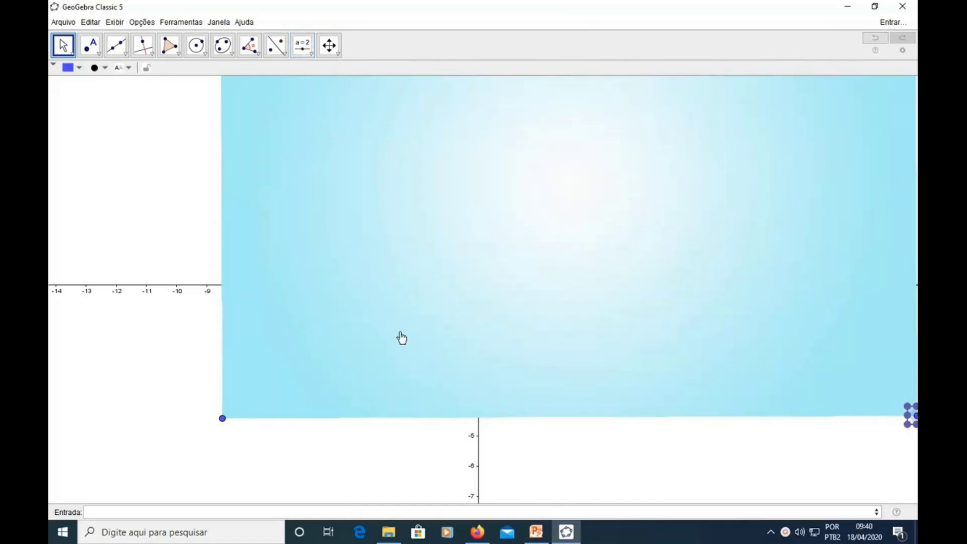
{"action": "left_click_drag", "start_coordinate": [432, 324], "coordinate": [710, 190]}
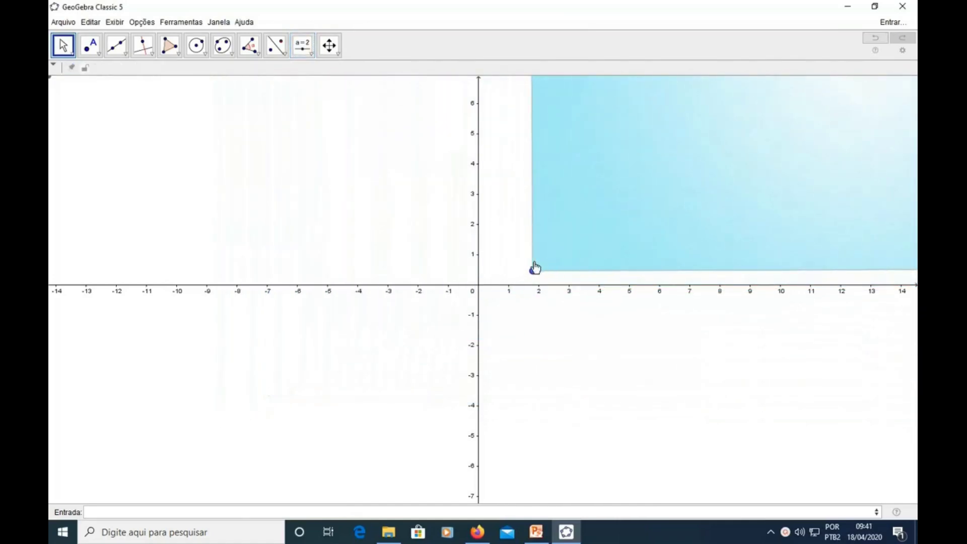
{"action": "left_click_drag", "start_coordinate": [532, 272], "coordinate": [52, 265]}
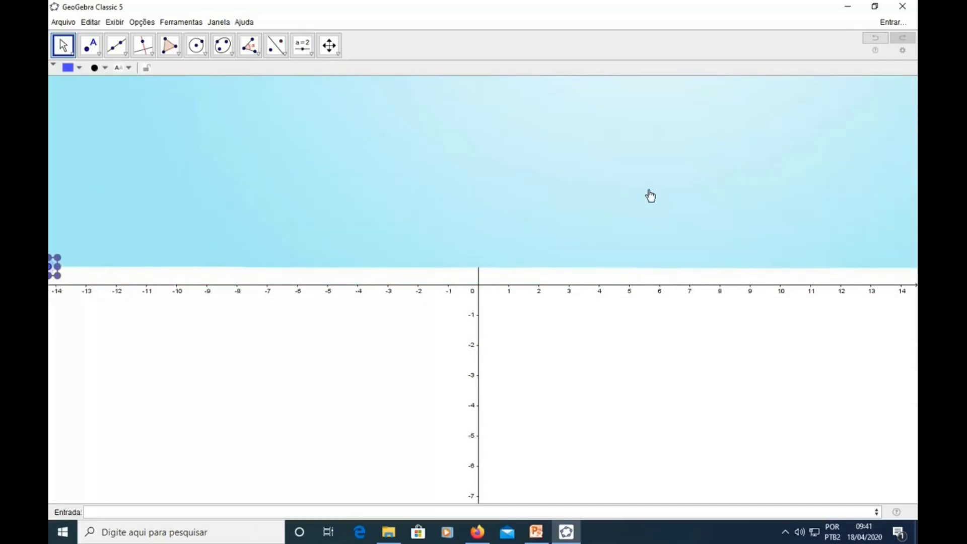
{"action": "left_click_drag", "start_coordinate": [648, 195], "coordinate": [518, 507]}
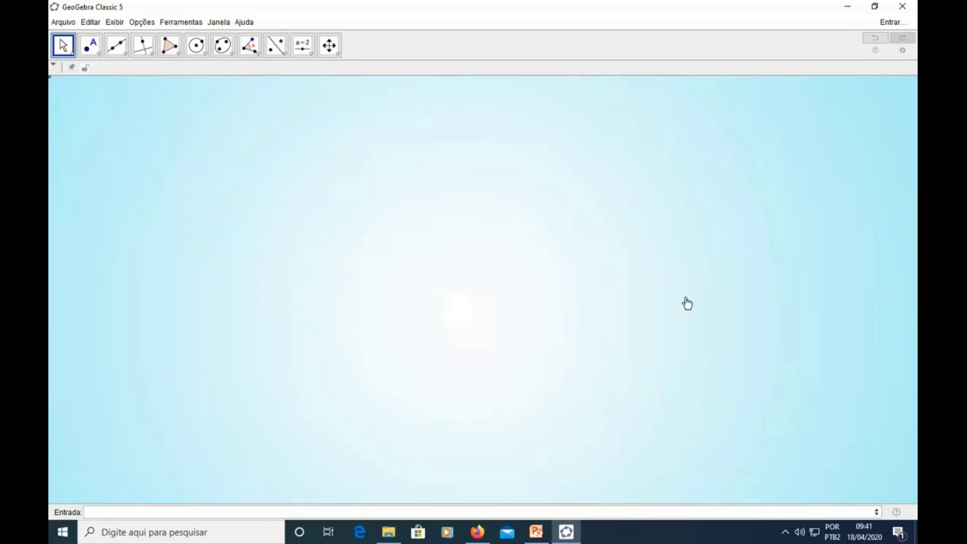
- Set the fundo image as a background image in its properties and close them
{"action": "right_click", "coordinate": [668, 265]}
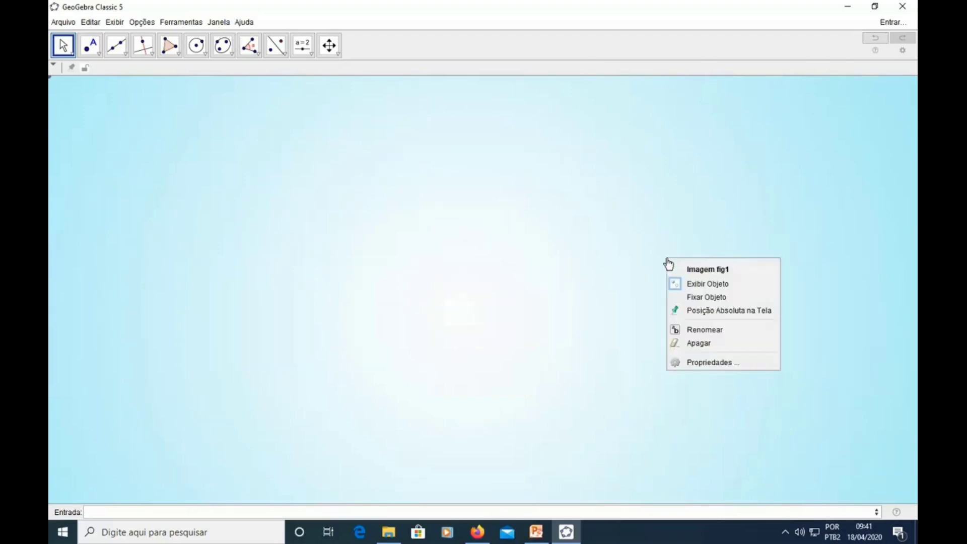
{"action": "left_click", "coordinate": [708, 366]}
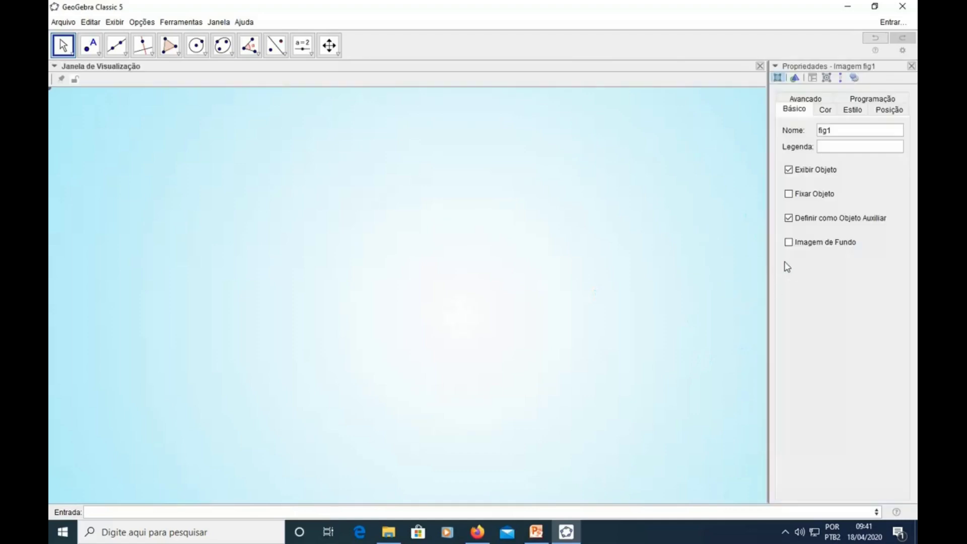
{"action": "left_click", "coordinate": [789, 242]}
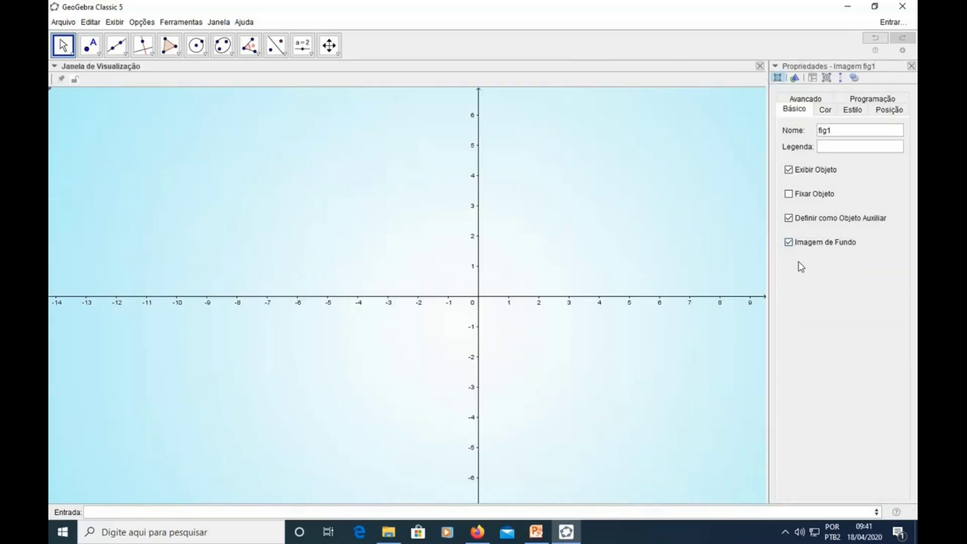
{"action": "left_click", "coordinate": [912, 65]}
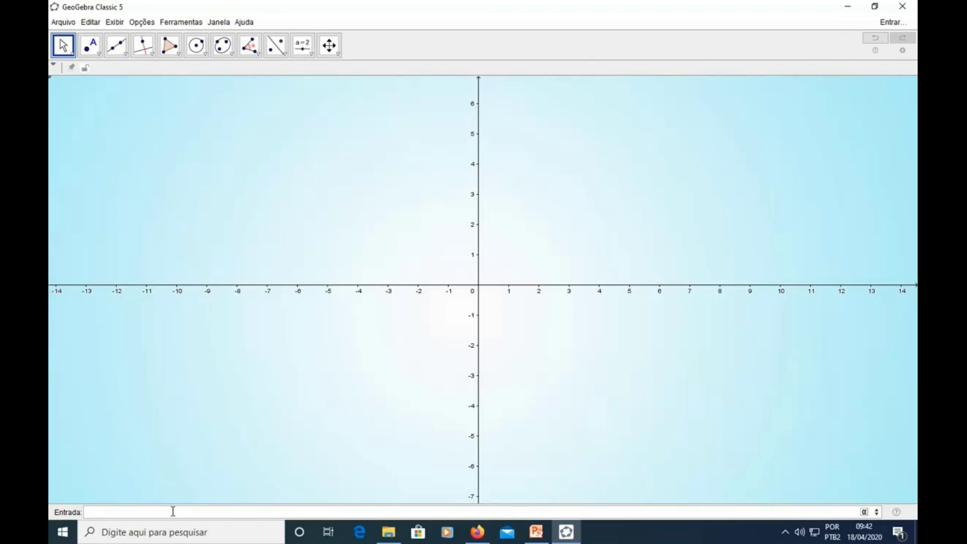
- Define the number a=0 and show the Janela de Álgebra
{"action": "type", "text": "a=0"}
{"action": "key", "text": "Return"}
{"action": "left_click", "coordinate": [122, 23]}
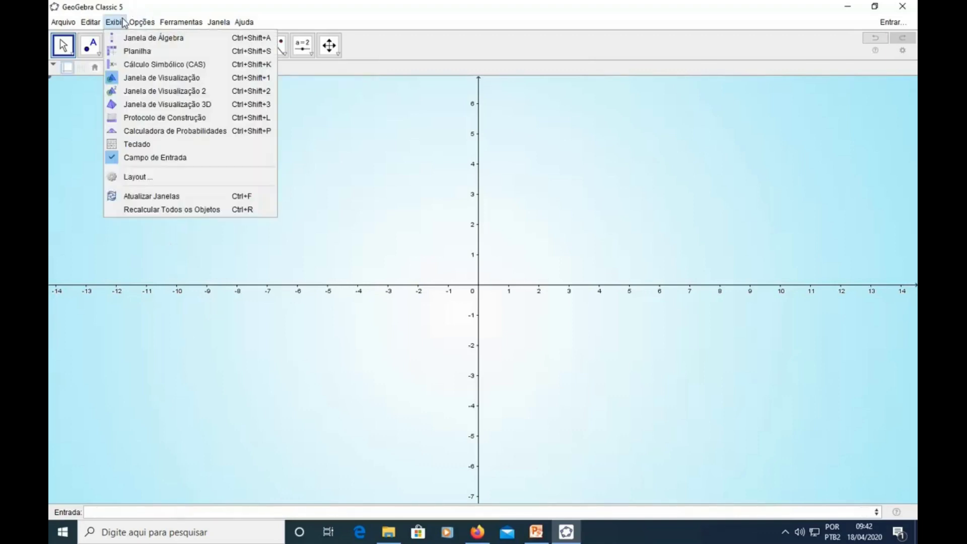
{"action": "left_click", "coordinate": [132, 38]}
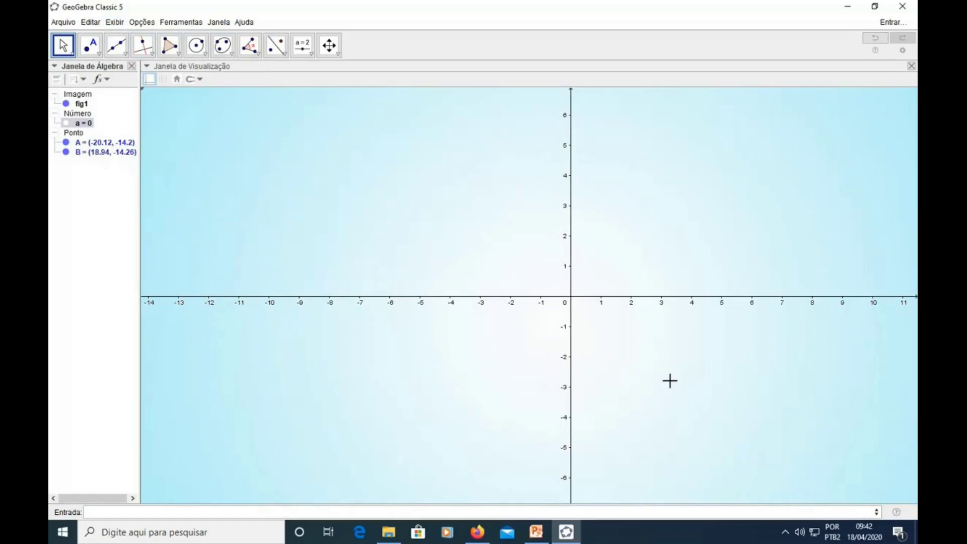
- Place the number a as a text in the graphics view's upper-left area and hide the Janela de Álgebra
{"action": "left_click", "coordinate": [66, 104]}
{"action": "left_click", "coordinate": [66, 103]}
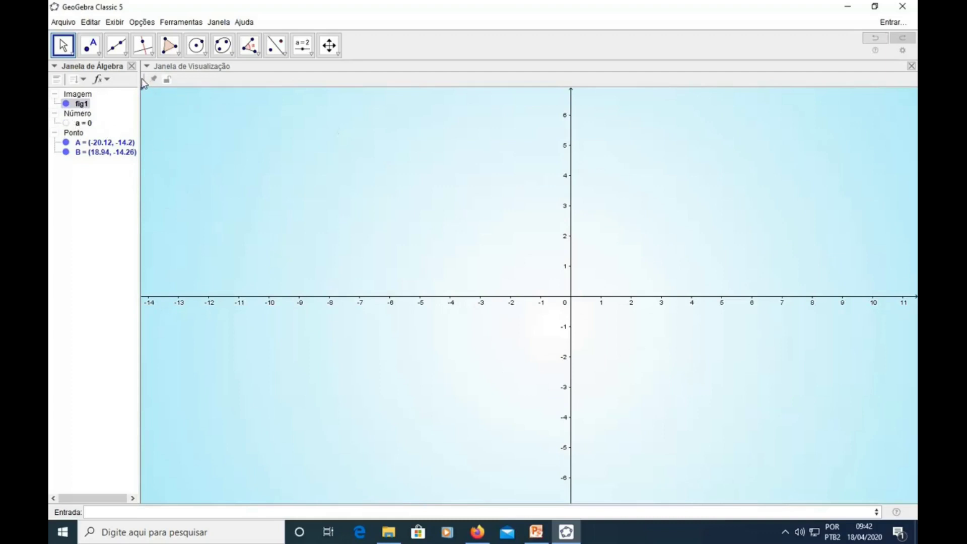
{"action": "left_click", "coordinate": [86, 125]}
{"action": "left_click_drag", "start_coordinate": [87, 126], "coordinate": [187, 124]}
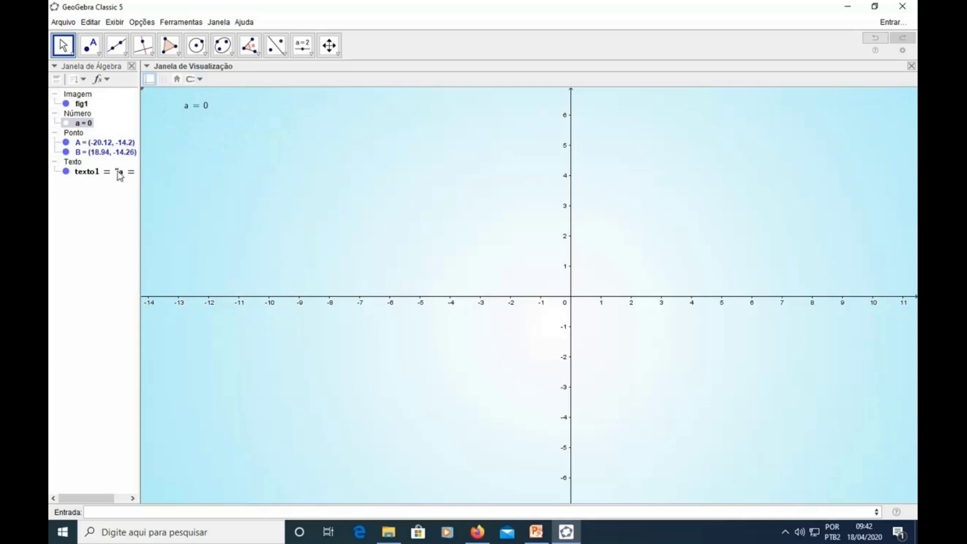
{"action": "left_click", "coordinate": [132, 66]}
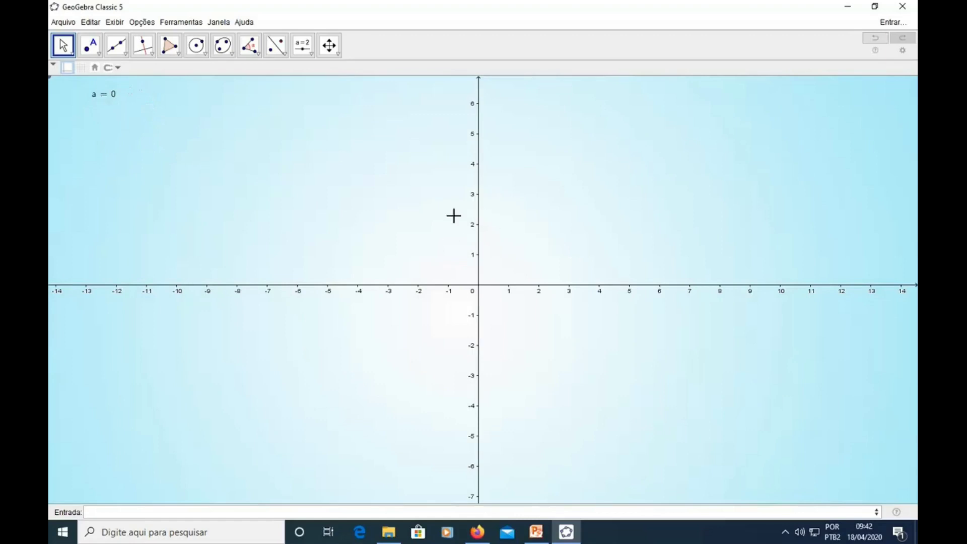
- Insert the text "Aula 02" just above the x-axis, beside the origin
{"action": "left_click", "coordinate": [310, 52]}
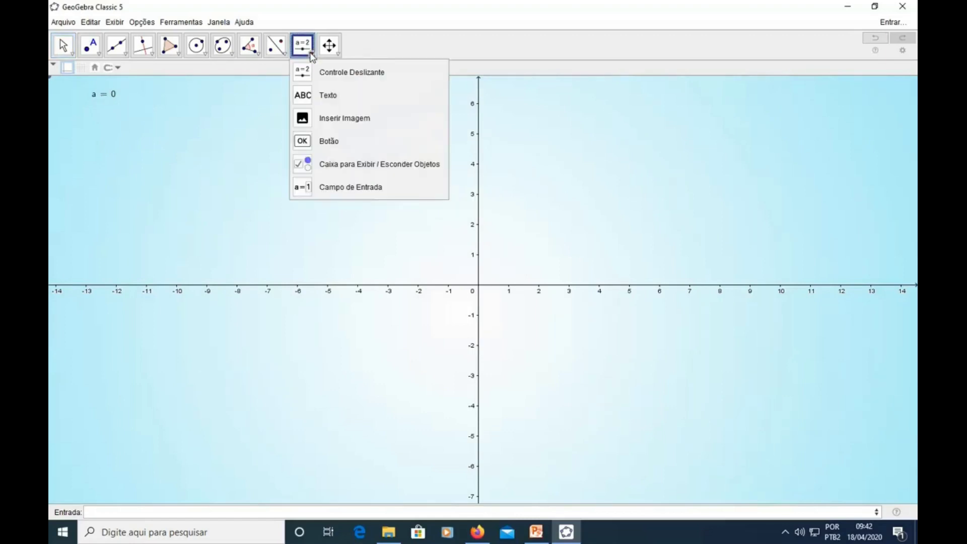
{"action": "left_click", "coordinate": [327, 100]}
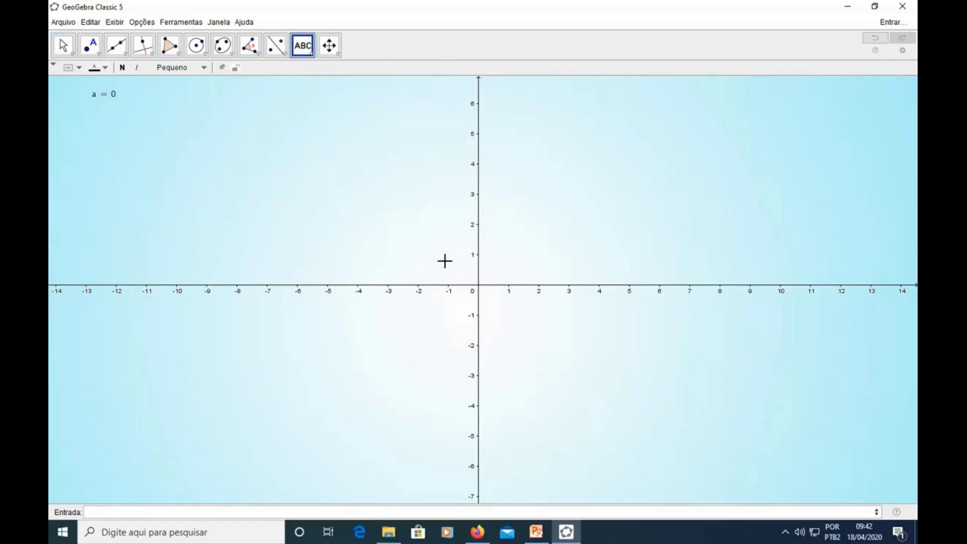
{"action": "left_click", "coordinate": [445, 261]}
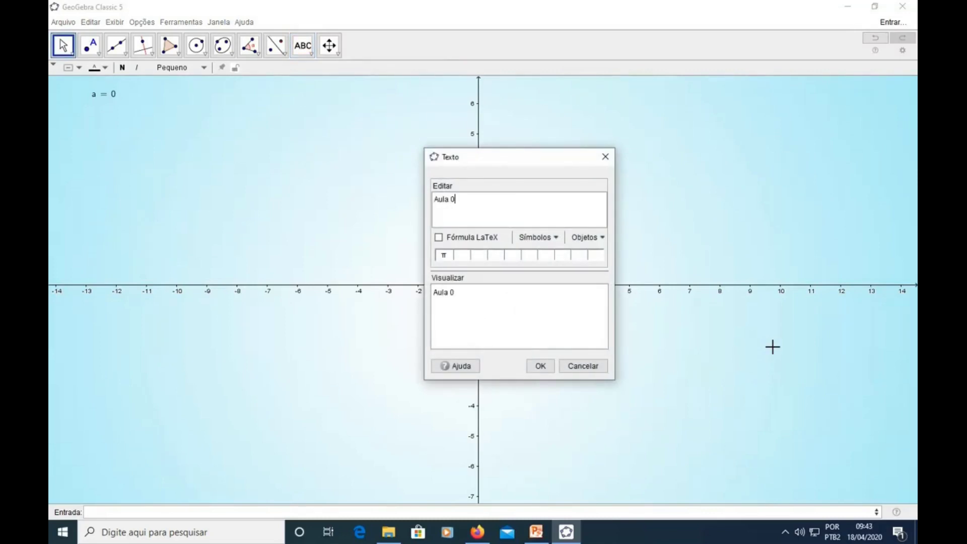
{"action": "type", "text": "Aula 02"}
{"action": "left_click", "coordinate": [540, 366]}
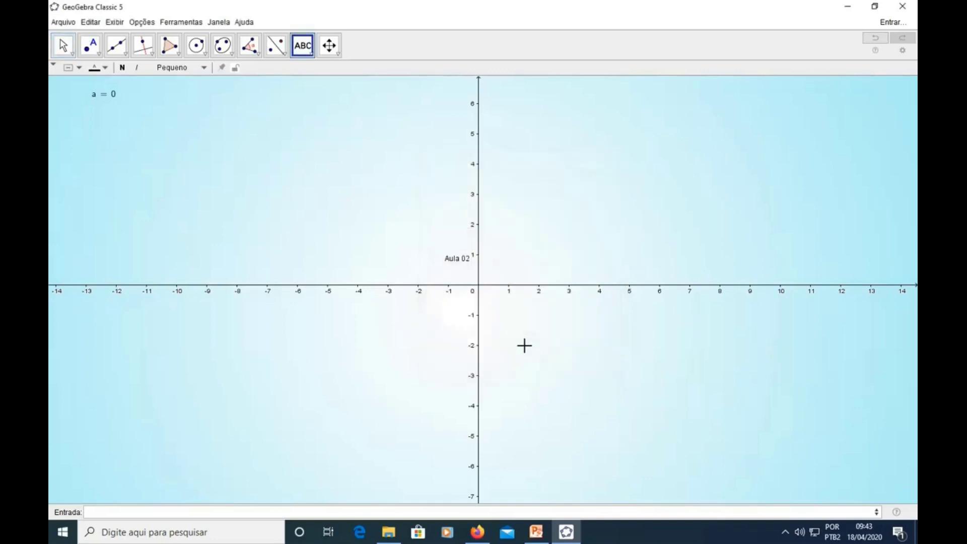
{"action": "key", "text": "Escape"}
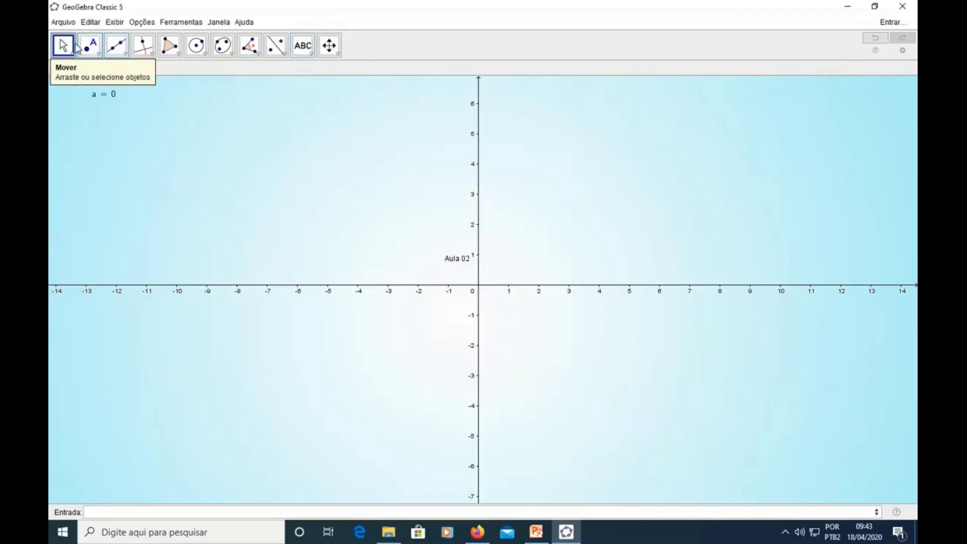
- Set the font size of the "Aula 02" text to a custom 400%
{"action": "right_click", "coordinate": [447, 259]}
{"action": "left_click", "coordinate": [466, 375]}
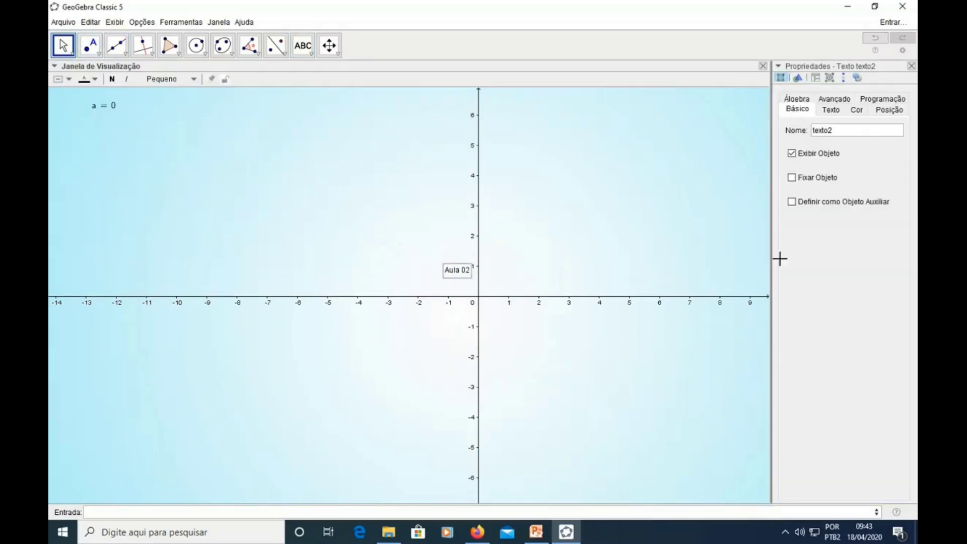
{"action": "left_click", "coordinate": [840, 111]}
{"action": "left_click", "coordinate": [854, 129]}
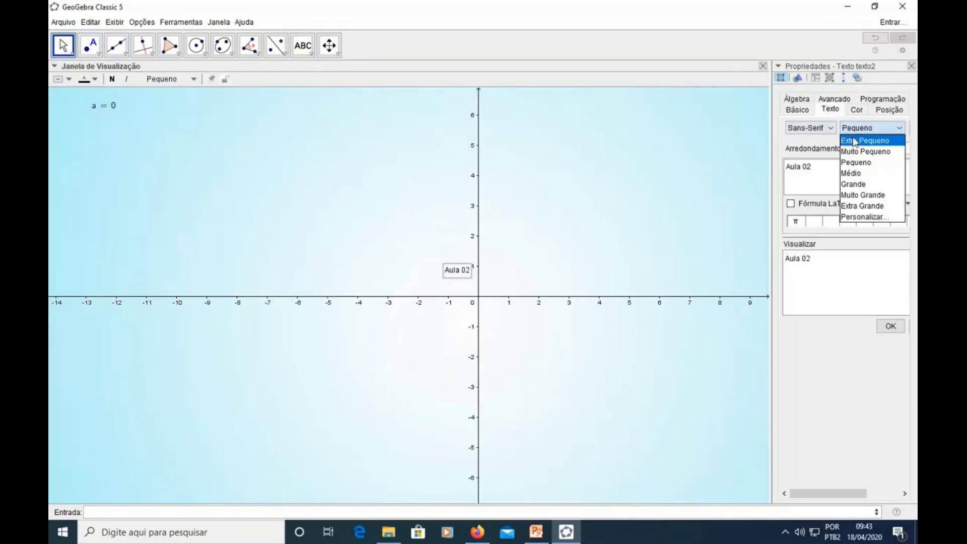
{"action": "left_click", "coordinate": [864, 217]}
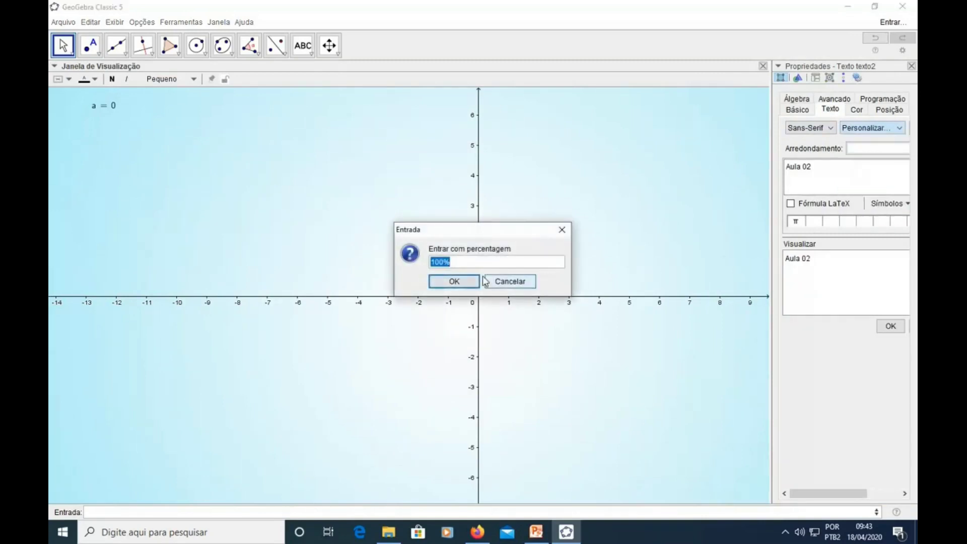
{"action": "left_click", "coordinate": [434, 262]}
{"action": "left_click_drag", "start_coordinate": [433, 262], "coordinate": [429, 262]}
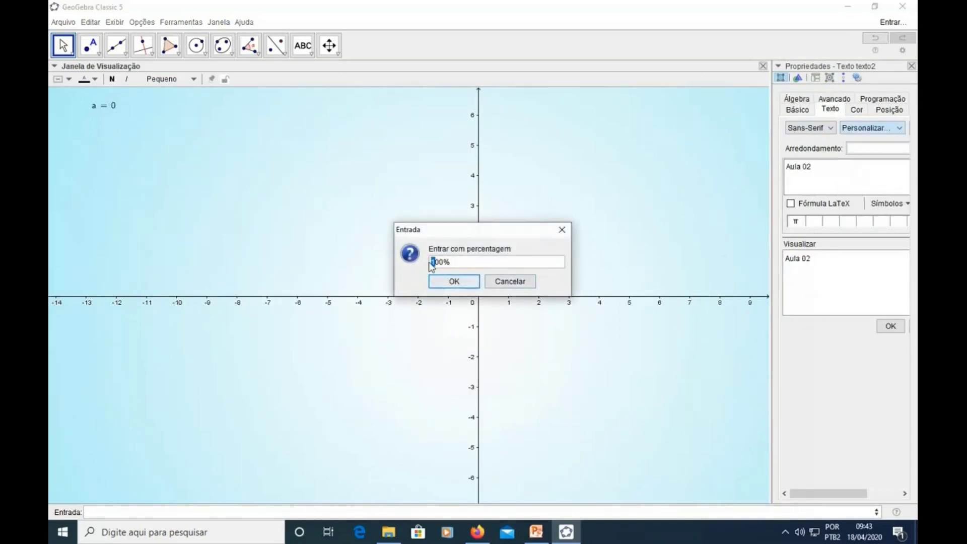
{"action": "type", "text": "4"}
{"action": "left_click", "coordinate": [453, 280]}
- Make the "Aula 02" text bold and center it roughly over the y-axis above the origin
{"action": "left_click_drag", "start_coordinate": [770, 141], "coordinate": [727, 149]}
{"action": "left_click", "coordinate": [874, 129]}
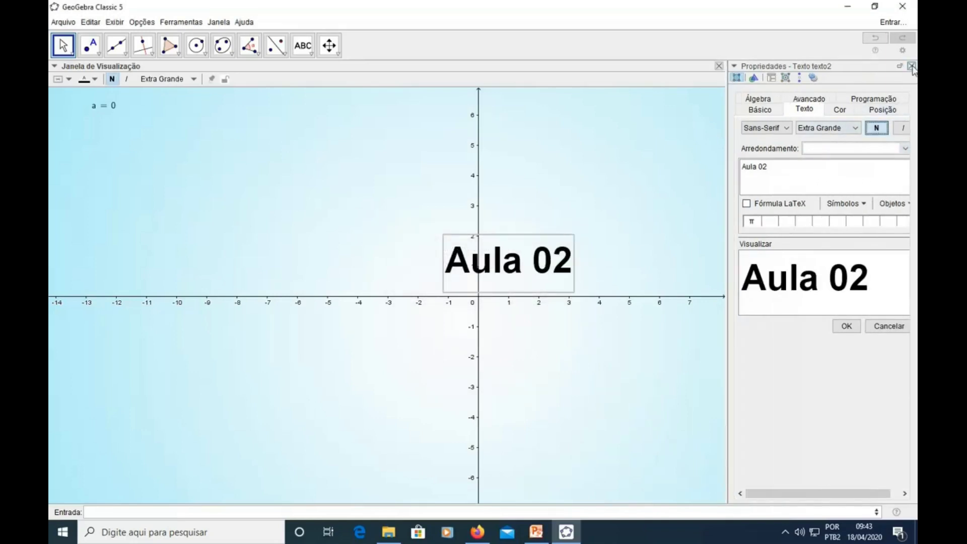
{"action": "left_click", "coordinate": [911, 66]}
{"action": "left_click_drag", "start_coordinate": [526, 251], "coordinate": [512, 244]}
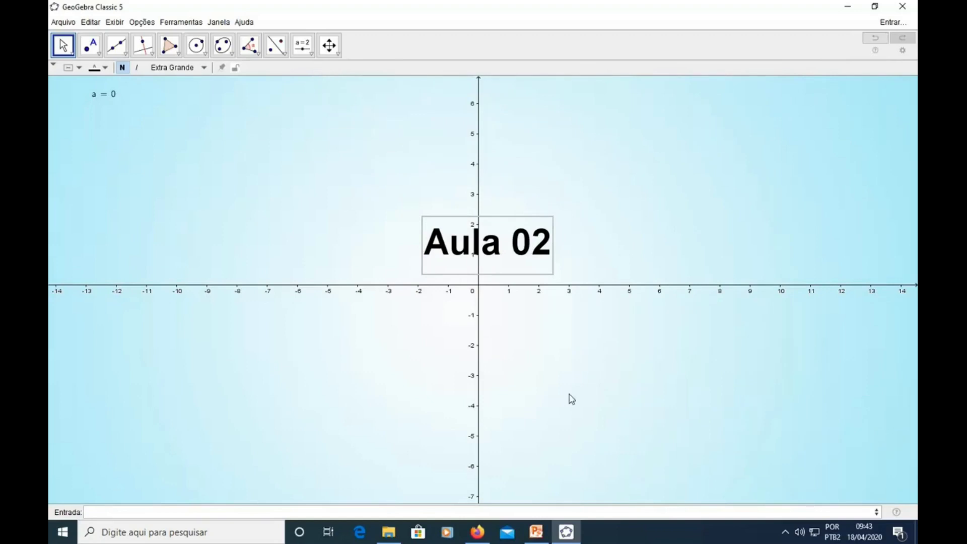
- Insert the copied text "Resolução da primeira questão do Jogo da Senha no GeoGebra" below the x-axis under "Aula 02"
{"action": "left_click", "coordinate": [304, 46]}
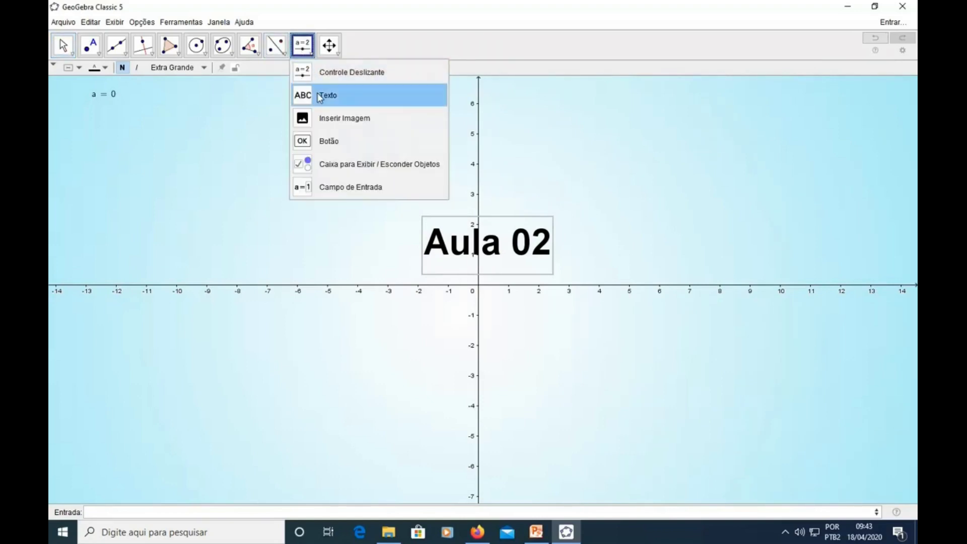
{"action": "left_click", "coordinate": [319, 97]}
{"action": "left_click", "coordinate": [346, 336]}
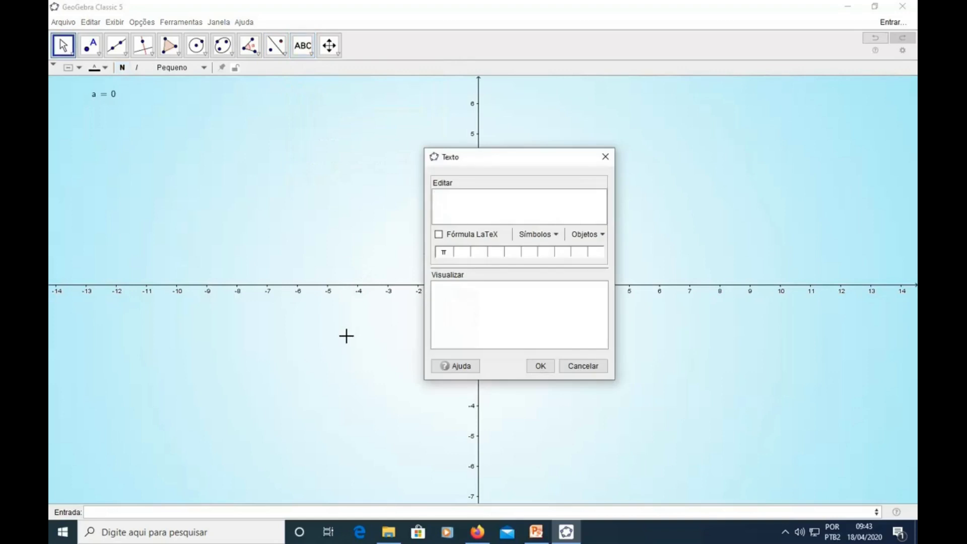
{"action": "key", "text": "ctrl+v"}
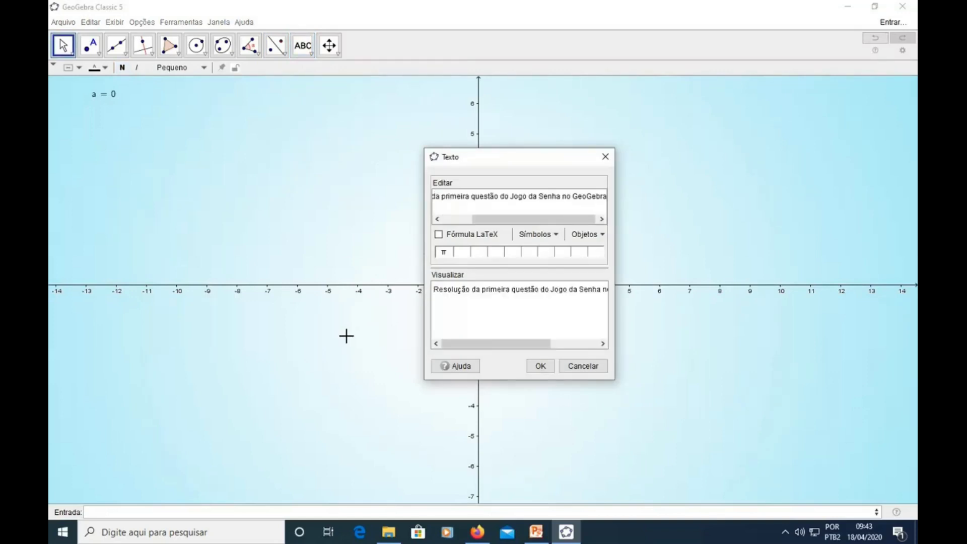
{"action": "left_click", "coordinate": [540, 366]}
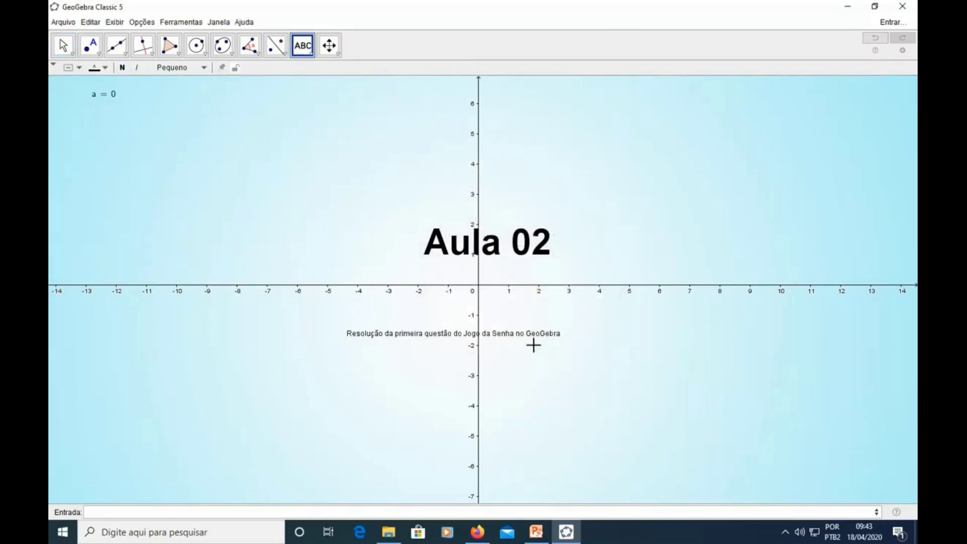
{"action": "key", "text": "Escape"}
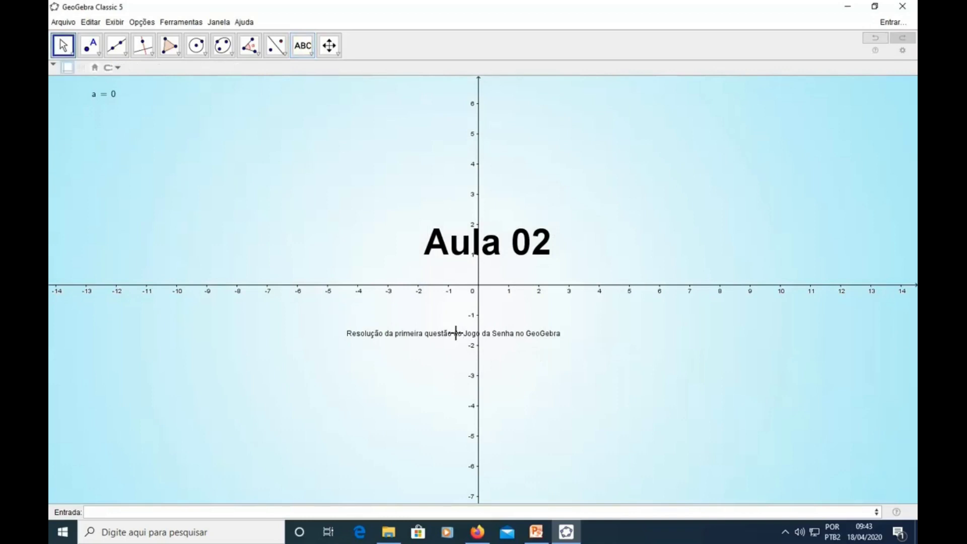
- Enlarge the "Resolução da primeira questão do Jogo da Senha no GeoGebra" text with a custom font size percentage and make it bold
{"action": "right_click", "coordinate": [457, 336]}
{"action": "left_click", "coordinate": [514, 452]}
{"action": "left_click", "coordinate": [855, 129]}
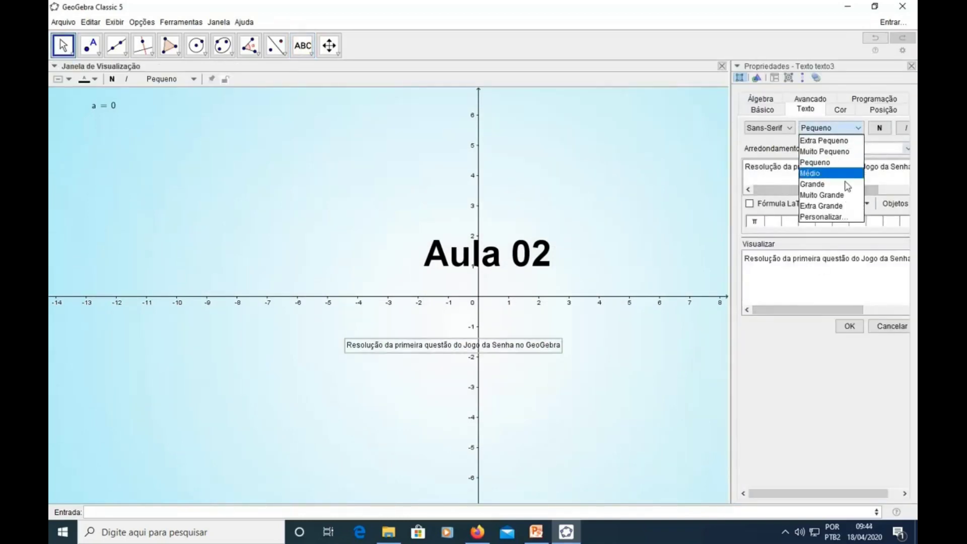
{"action": "left_click", "coordinate": [840, 216]}
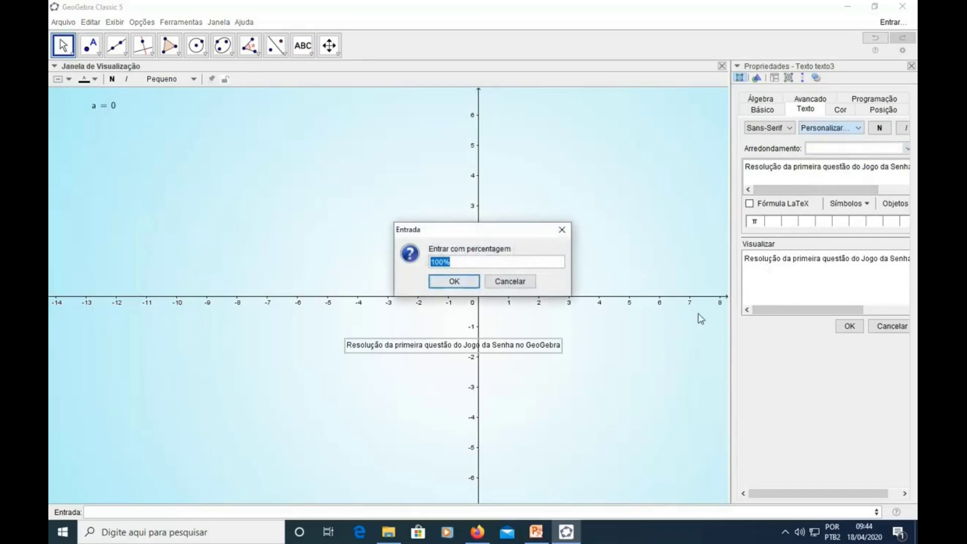
{"action": "left_click", "coordinate": [436, 262]}
{"action": "left_click", "coordinate": [441, 281]}
{"action": "left_click", "coordinate": [878, 127]}
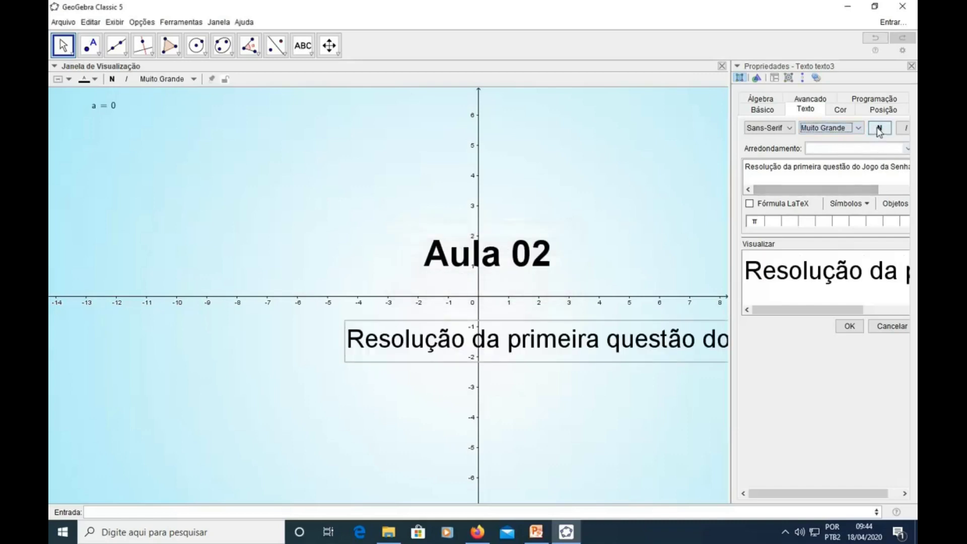
- Center the subtitle text below the x-axis and lower the "Aula 02" title to sit just above it
{"action": "left_click", "coordinate": [911, 66]}
{"action": "left_click_drag", "start_coordinate": [775, 327], "coordinate": [550, 345]}
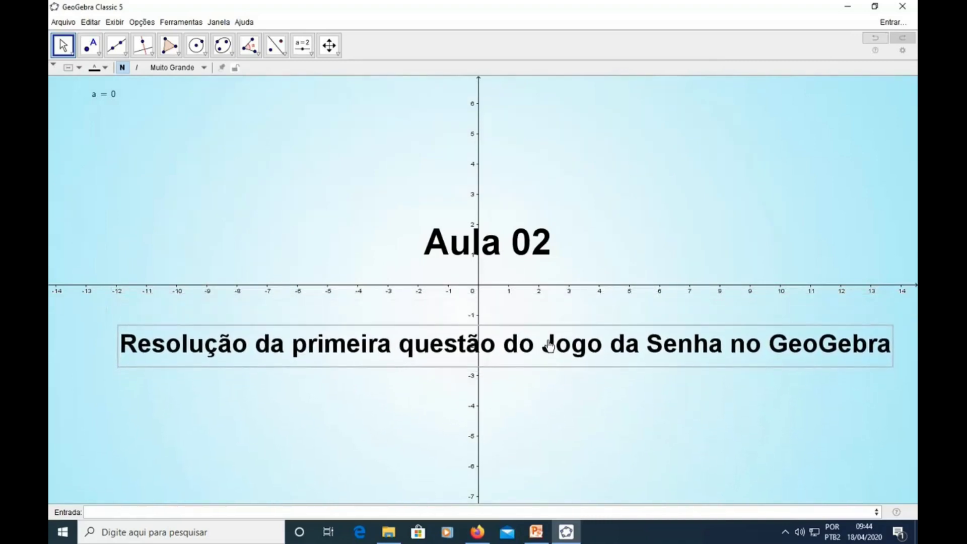
{"action": "left_click_drag", "start_coordinate": [527, 247], "coordinate": [527, 275]}
{"action": "left_click", "coordinate": [661, 200]}
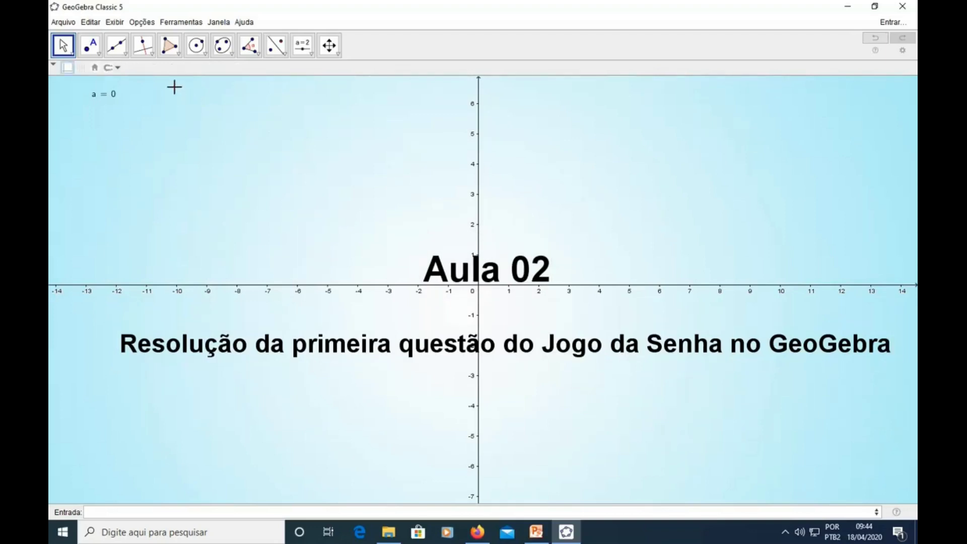
- Insert the logo images proxc and unirio from the Área de Trabalho folder
{"action": "left_click", "coordinate": [303, 50]}
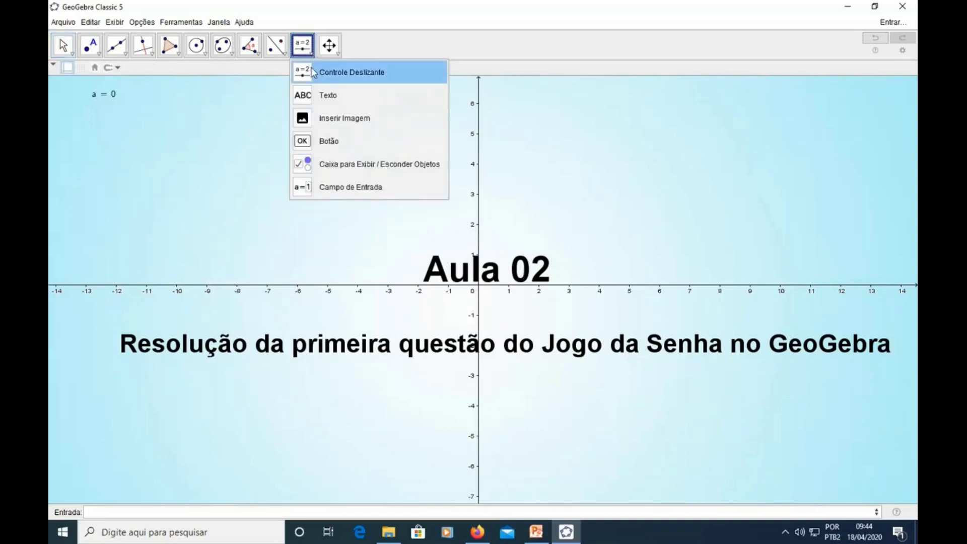
{"action": "left_click", "coordinate": [316, 117]}
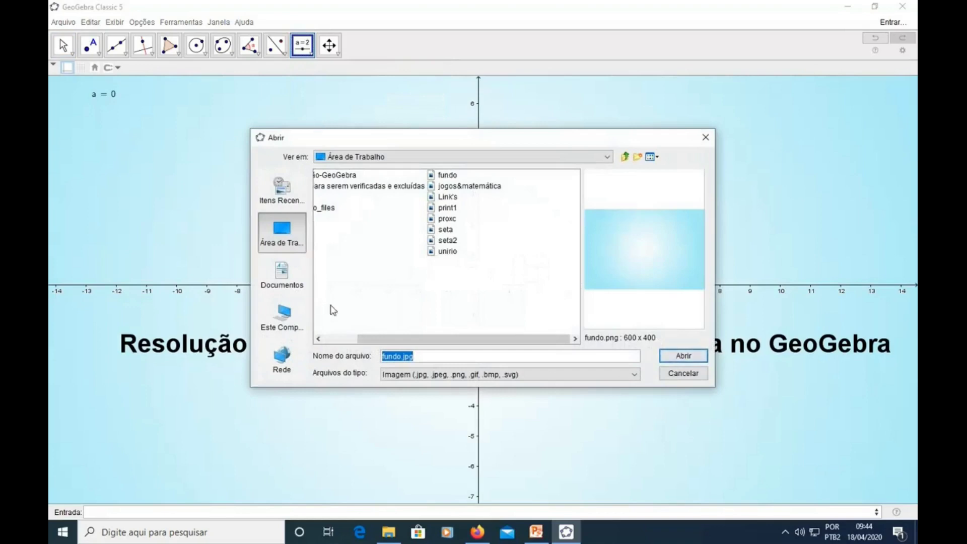
{"action": "left_click", "coordinate": [446, 219]}
{"action": "left_click", "coordinate": [683, 356]}
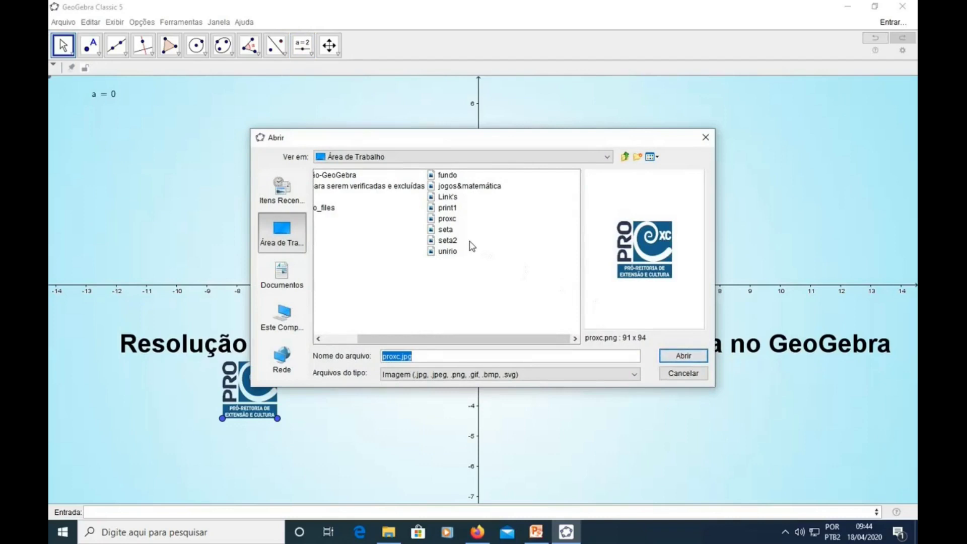
{"action": "left_click", "coordinate": [447, 251]}
{"action": "left_click", "coordinate": [683, 356]}
{"action": "left_click", "coordinate": [683, 377]}
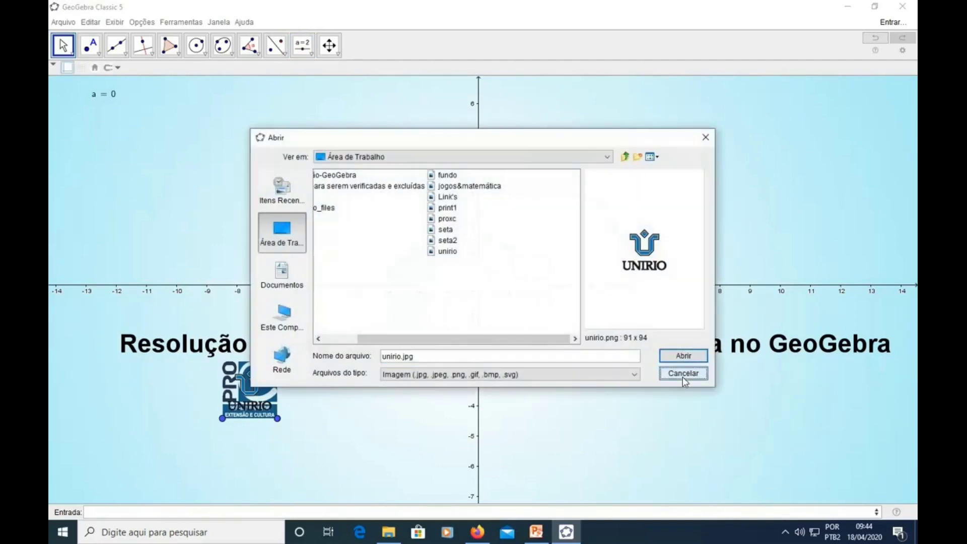
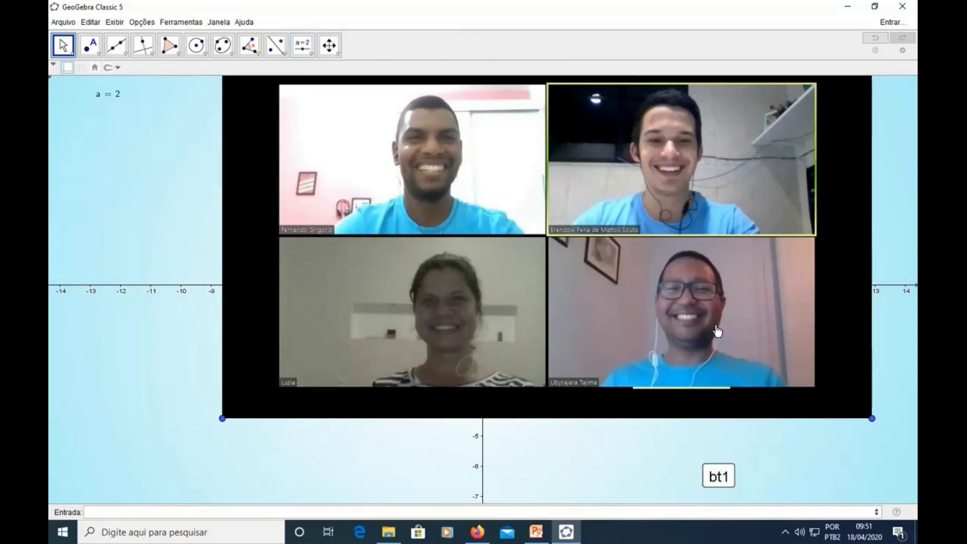
- Center the group video-call image over the axes and hide its two lower corner points
{"action": "left_click_drag", "start_coordinate": [717, 327], "coordinate": [677, 358]}
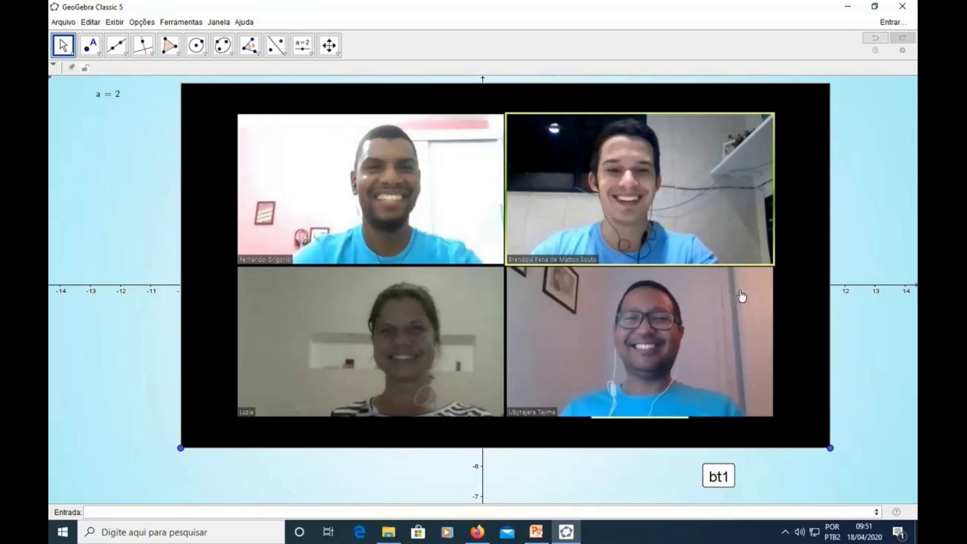
{"action": "left_click", "coordinate": [180, 448]}
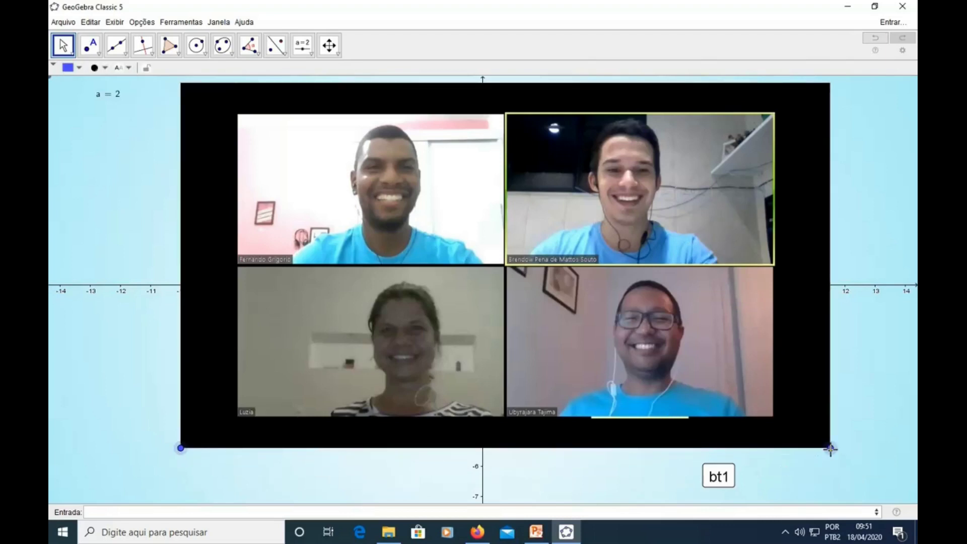
{"action": "right_click", "coordinate": [830, 448]}
{"action": "left_click", "coordinate": [848, 472]}
- Disallow selection of the group image and set its description to Desativar
{"action": "right_click", "coordinate": [589, 325]}
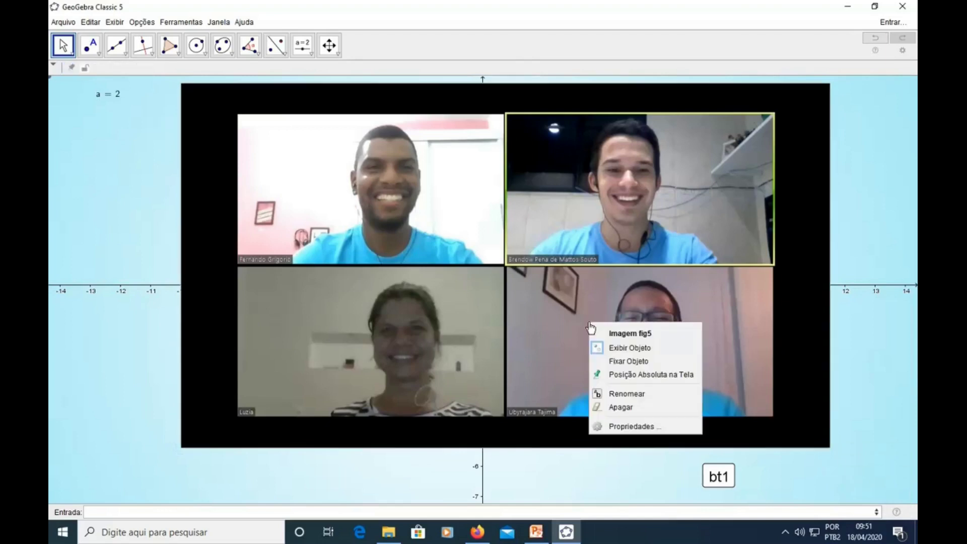
{"action": "left_click", "coordinate": [626, 426]}
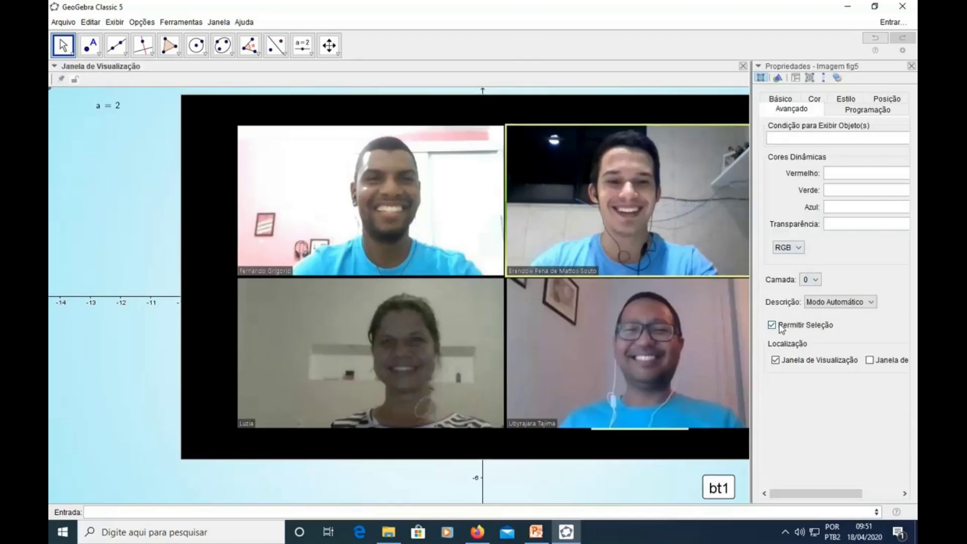
{"action": "left_click", "coordinate": [771, 325]}
{"action": "left_click", "coordinate": [869, 301]}
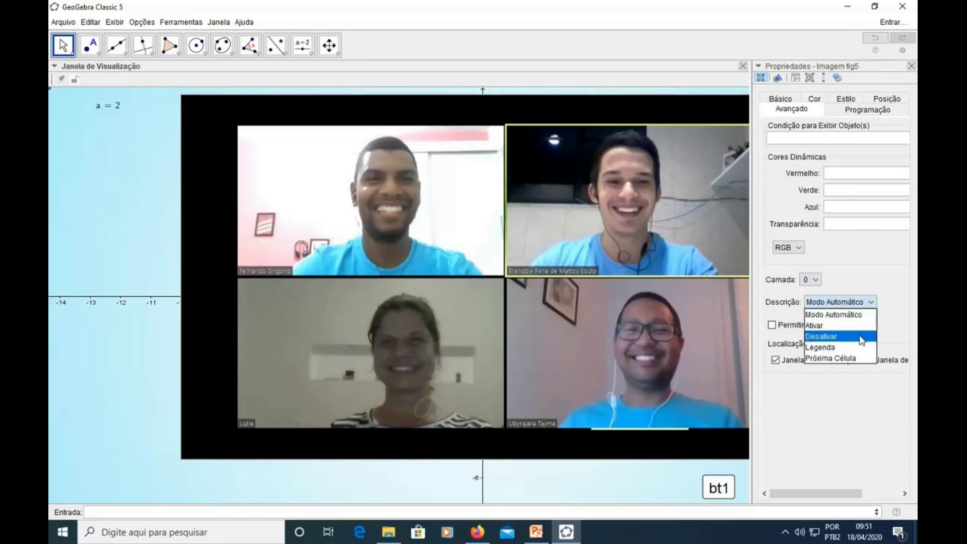
{"action": "left_click", "coordinate": [822, 333]}
- Fix the group image in place and set its display condition to a ≟ 2
{"action": "left_click", "coordinate": [778, 99]}
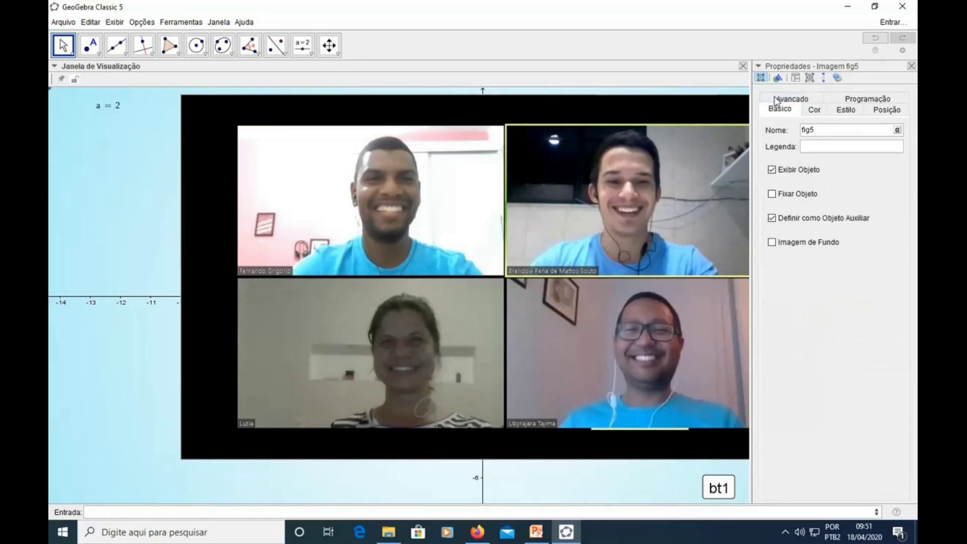
{"action": "left_click", "coordinate": [771, 194]}
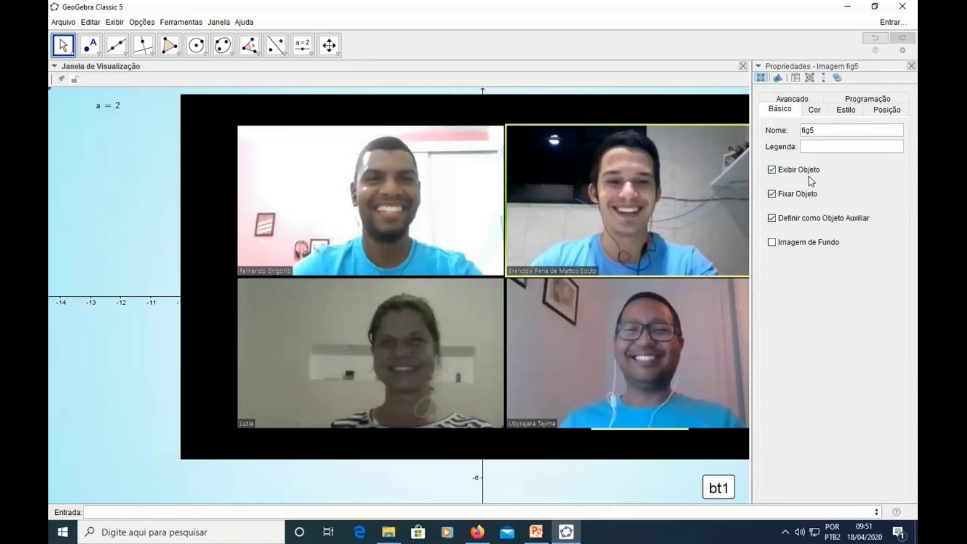
{"action": "left_click", "coordinate": [794, 99]}
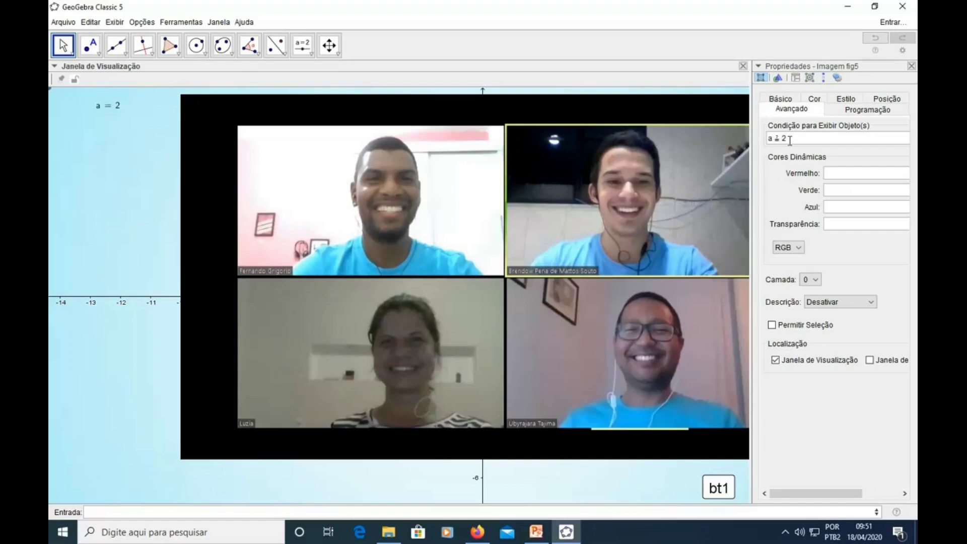
{"action": "left_click", "coordinate": [911, 66]}
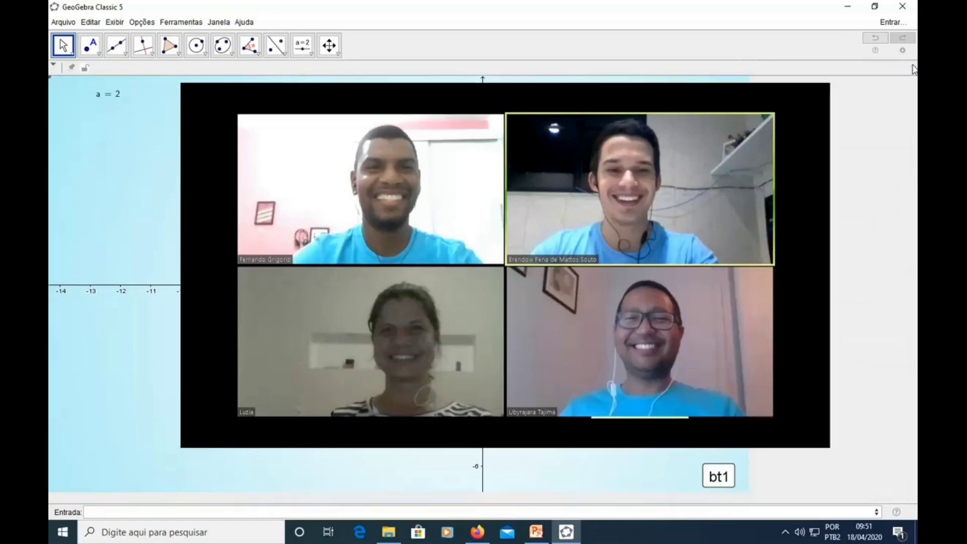
- Advance a to 3 and insert the two-line text "1) De quantas maneiras você pode escolher as quatro cores inicialmente para fazer sua tentativa?" above the x-axis
{"action": "left_click", "coordinate": [723, 477]}
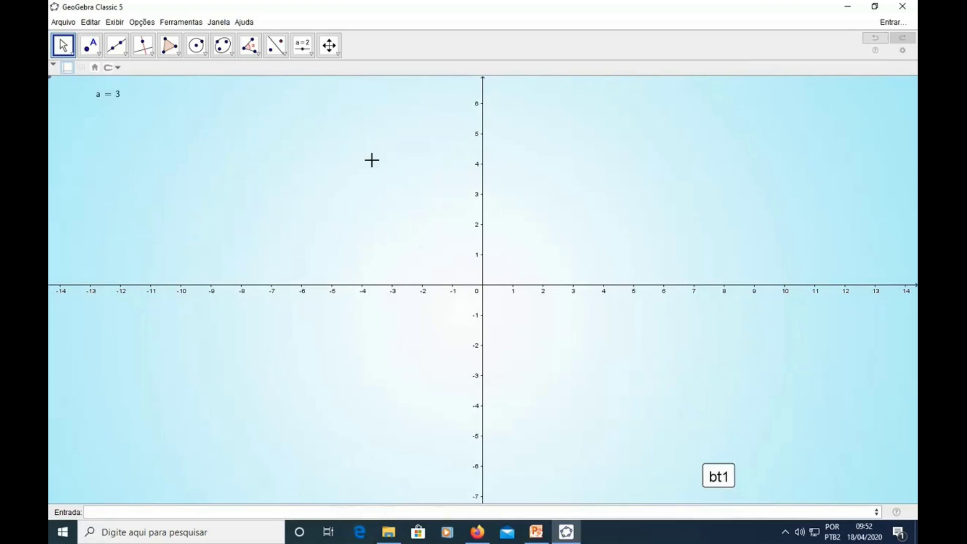
{"action": "left_click", "coordinate": [312, 54]}
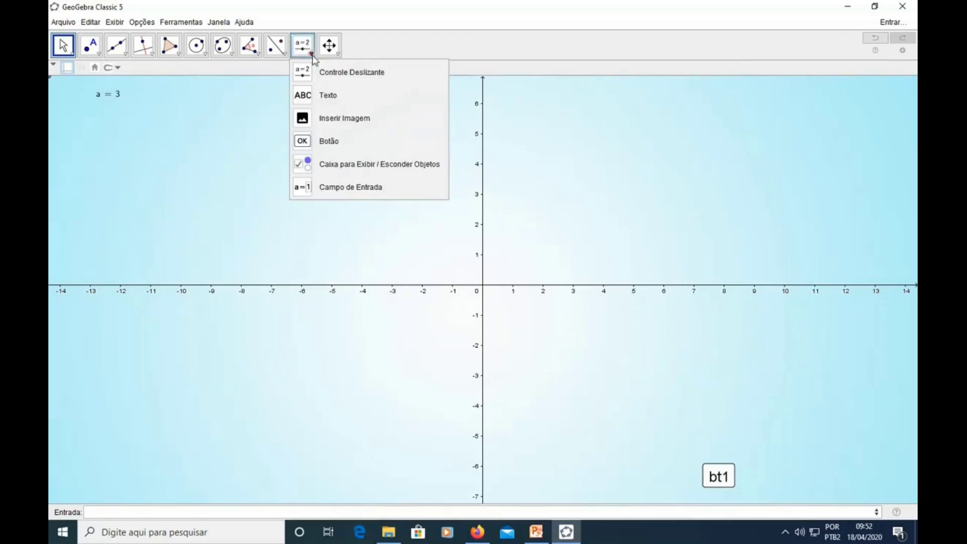
{"action": "left_click", "coordinate": [325, 95]}
{"action": "left_click", "coordinate": [437, 228]}
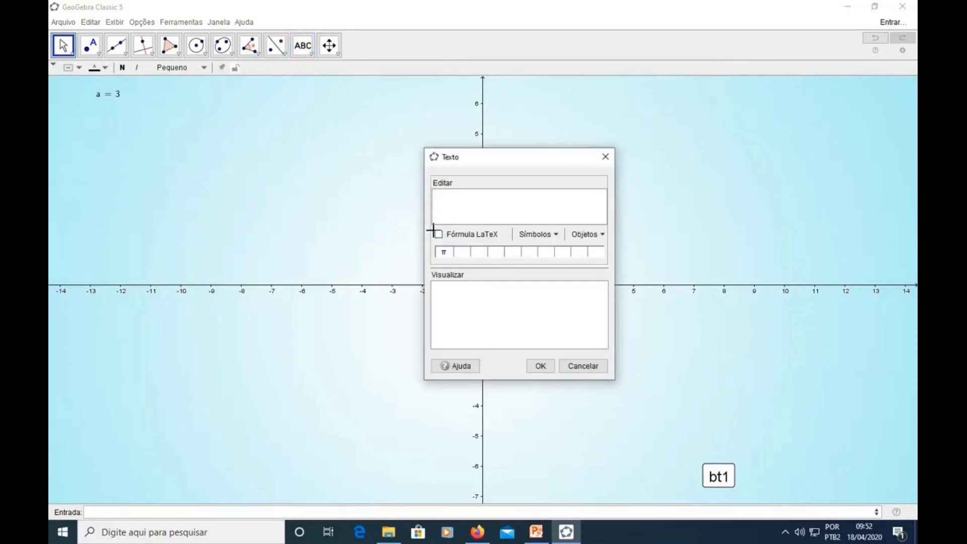
{"action": "type", "text": "1) De quantas maneiras você pode escolher as quatro cores inicialmente para fazer sua tentativa?"}
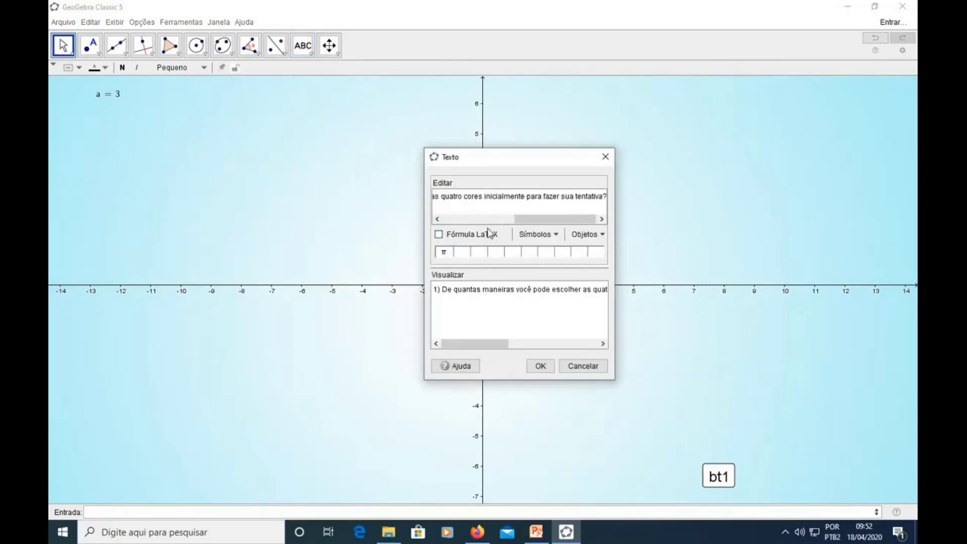
{"action": "key", "text": "Return"}
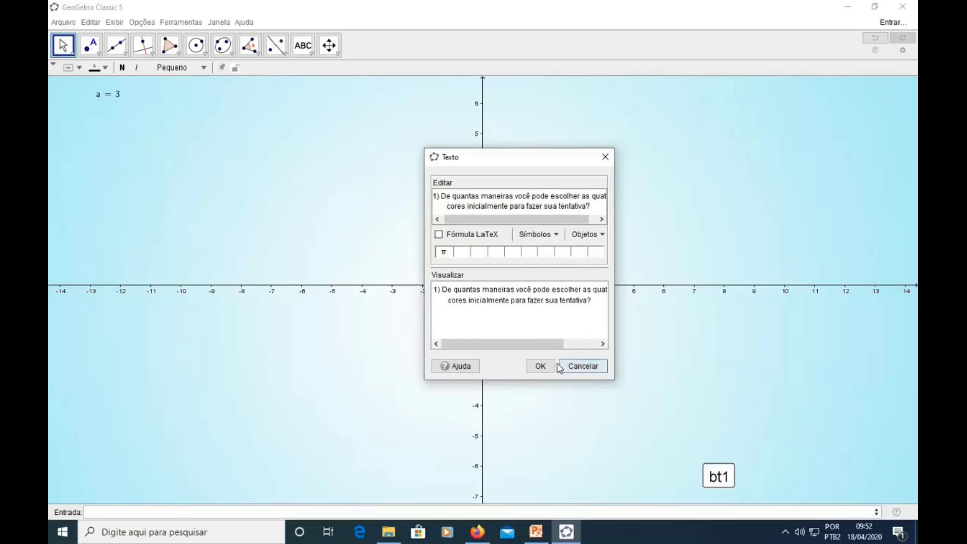
{"action": "left_click", "coordinate": [539, 365]}
{"action": "key", "text": "Escape"}
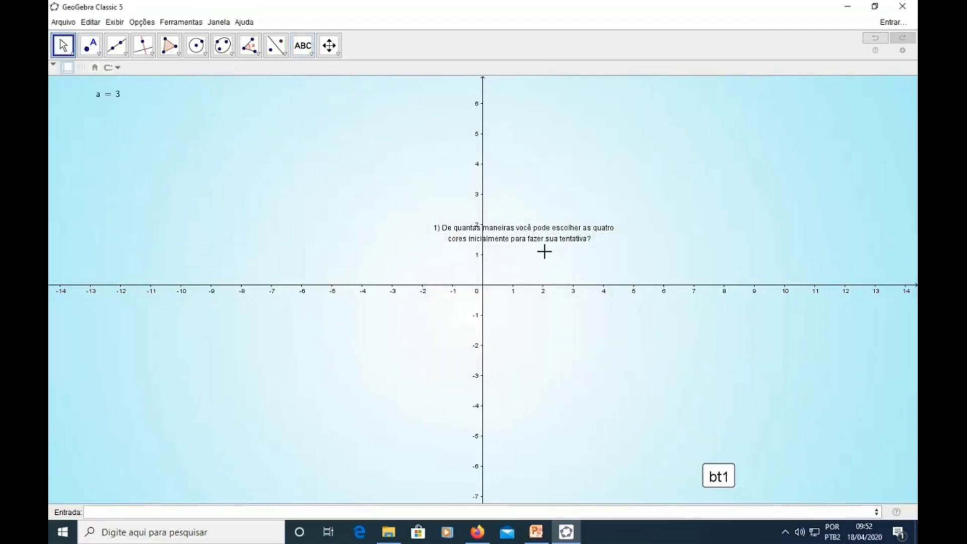
- Set the font size of the question text to a custom 350%
{"action": "right_click", "coordinate": [549, 240]}
{"action": "left_click", "coordinate": [588, 357]}
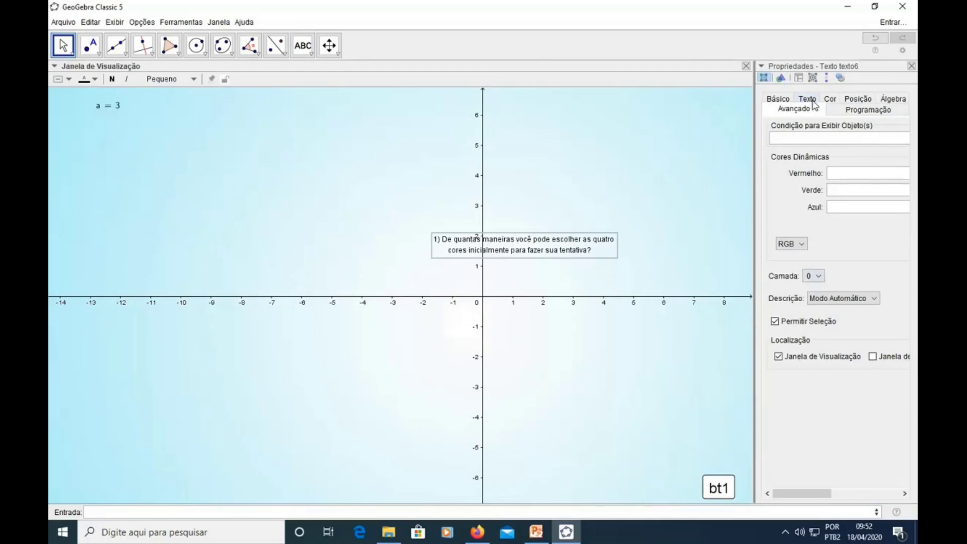
{"action": "left_click", "coordinate": [808, 100]}
{"action": "left_click", "coordinate": [829, 129]}
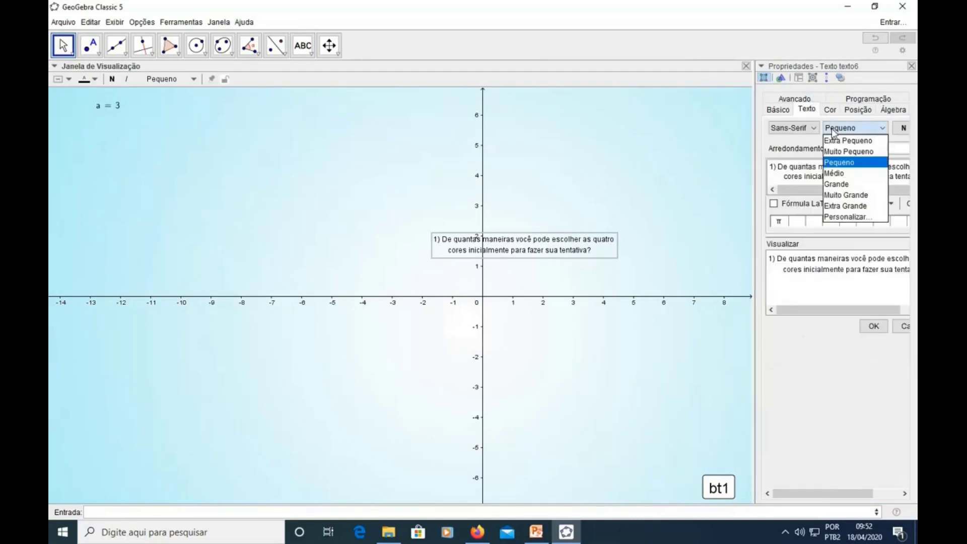
{"action": "left_click", "coordinate": [839, 220]}
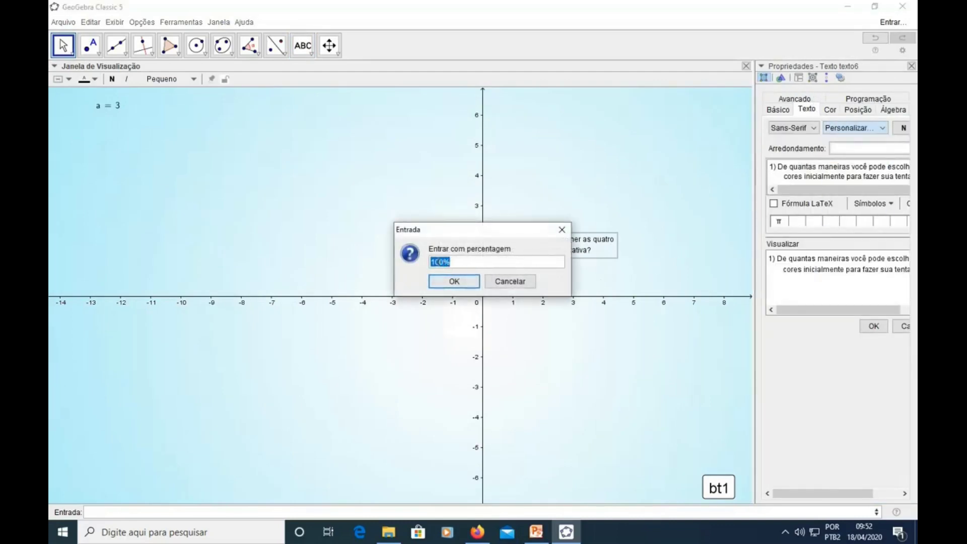
{"action": "left_click_drag", "start_coordinate": [439, 261], "coordinate": [425, 260]}
{"action": "type", "text": "30"}
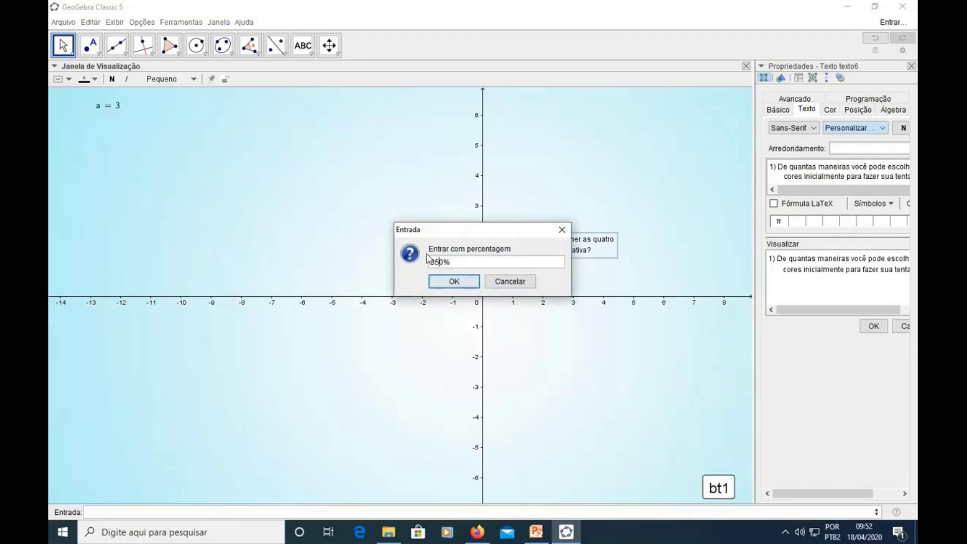
{"action": "left_click", "coordinate": [453, 280]}
- Make the question text bold and move it over the x-axis, with its two lines around the origin
{"action": "left_click", "coordinate": [902, 128]}
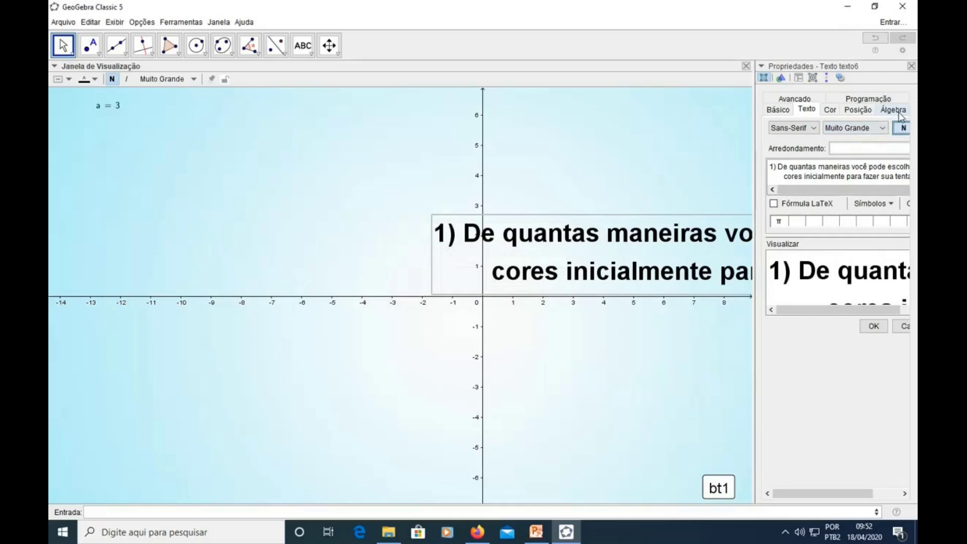
{"action": "left_click", "coordinate": [911, 66]}
{"action": "left_click_drag", "start_coordinate": [770, 218], "coordinate": [548, 284]}
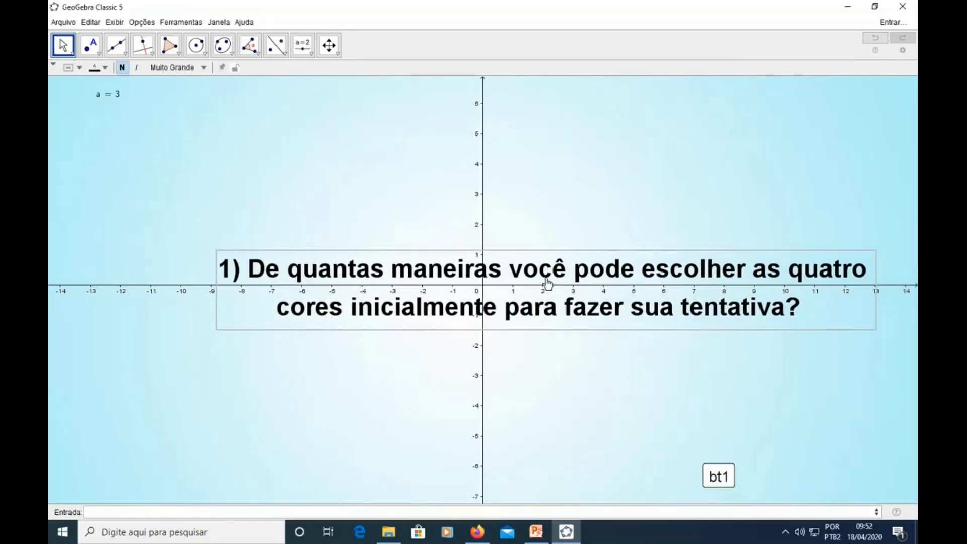
- Fix the first question's text object in place
{"action": "right_click", "coordinate": [560, 280]}
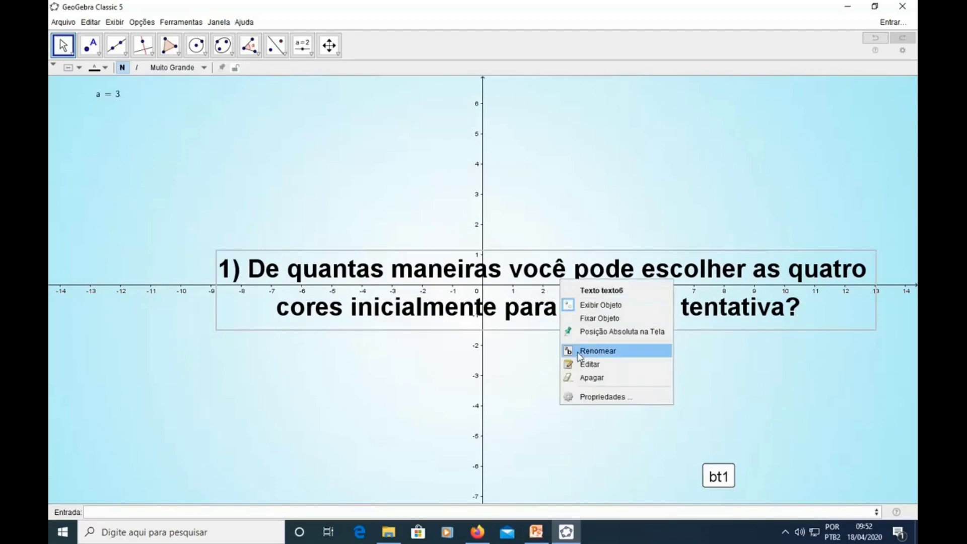
{"action": "left_click", "coordinate": [583, 398]}
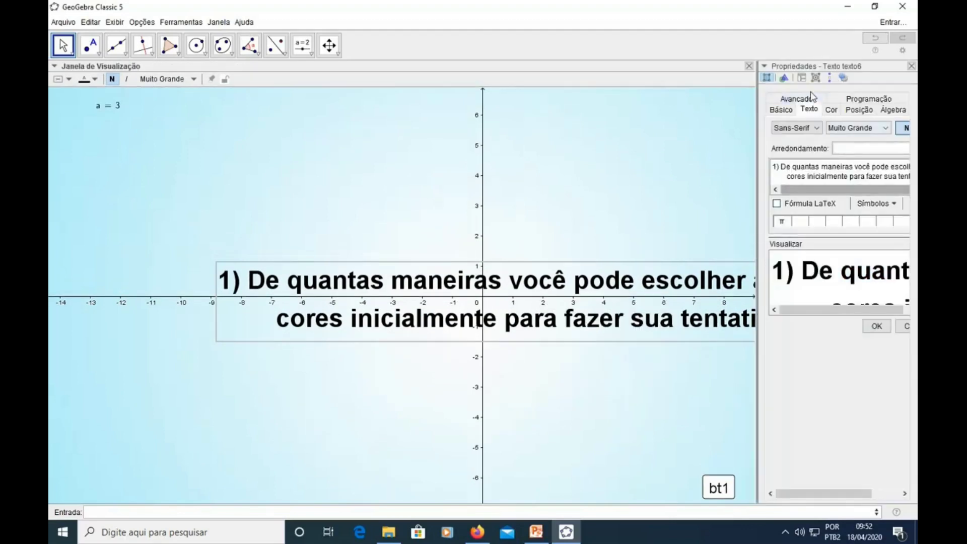
{"action": "left_click", "coordinate": [789, 110]}
{"action": "left_click", "coordinate": [778, 177]}
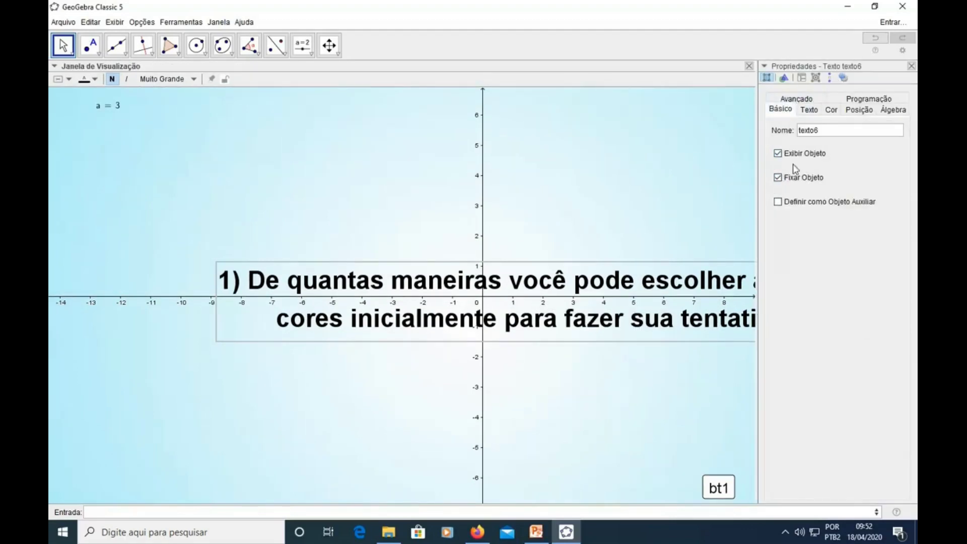
- Make the question text non-selectable with description Desativar, and set its display condition to a ≟ 3
{"action": "left_click", "coordinate": [807, 98]}
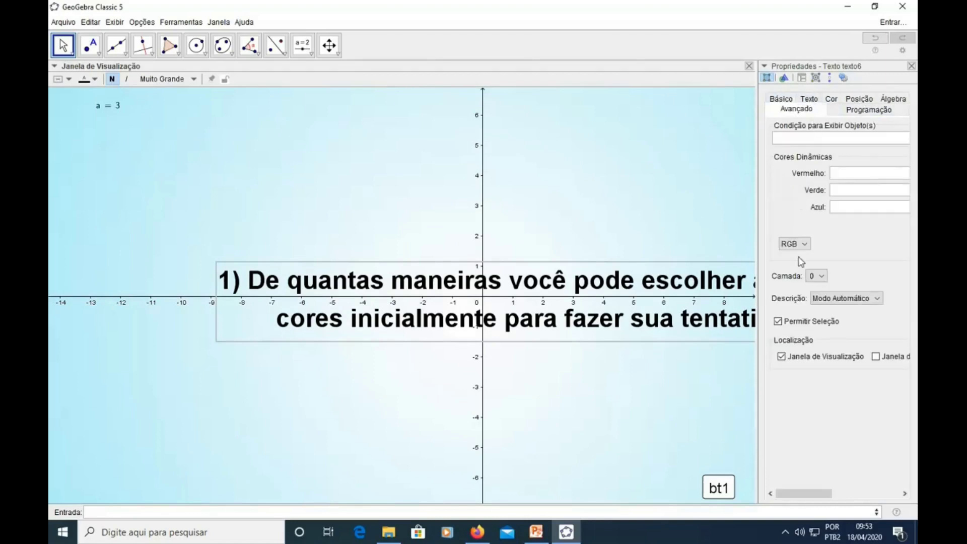
{"action": "left_click", "coordinate": [778, 321]}
{"action": "left_click", "coordinate": [867, 299]}
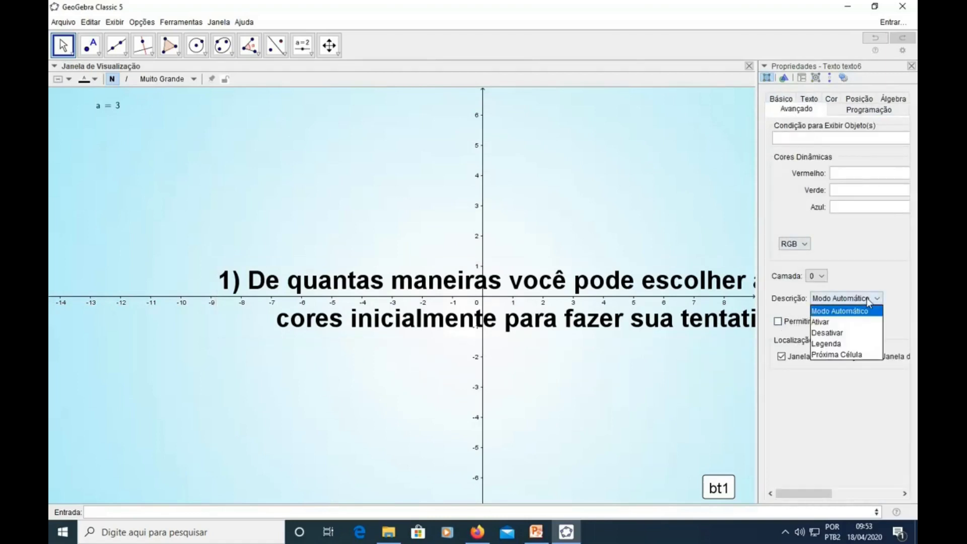
{"action": "left_click", "coordinate": [826, 332]}
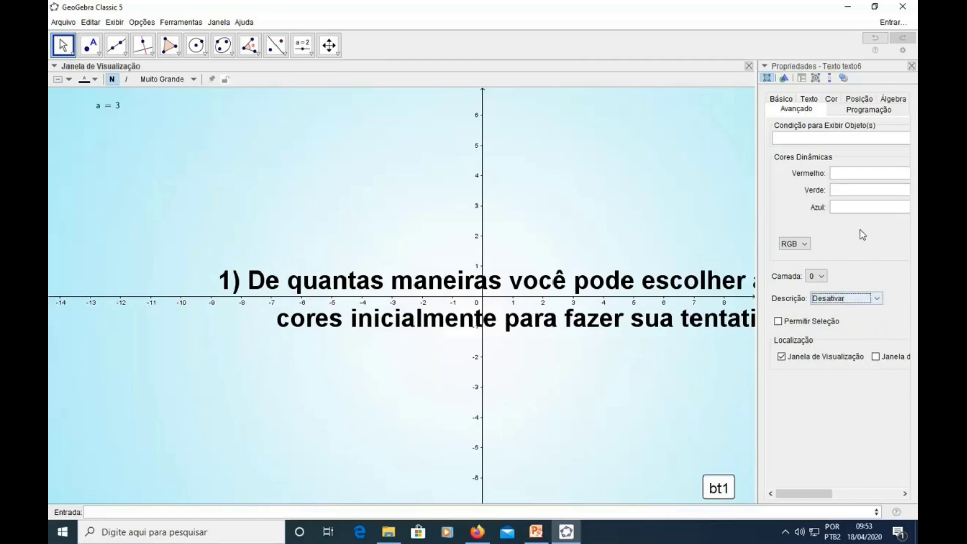
{"action": "left_click", "coordinate": [824, 138]}
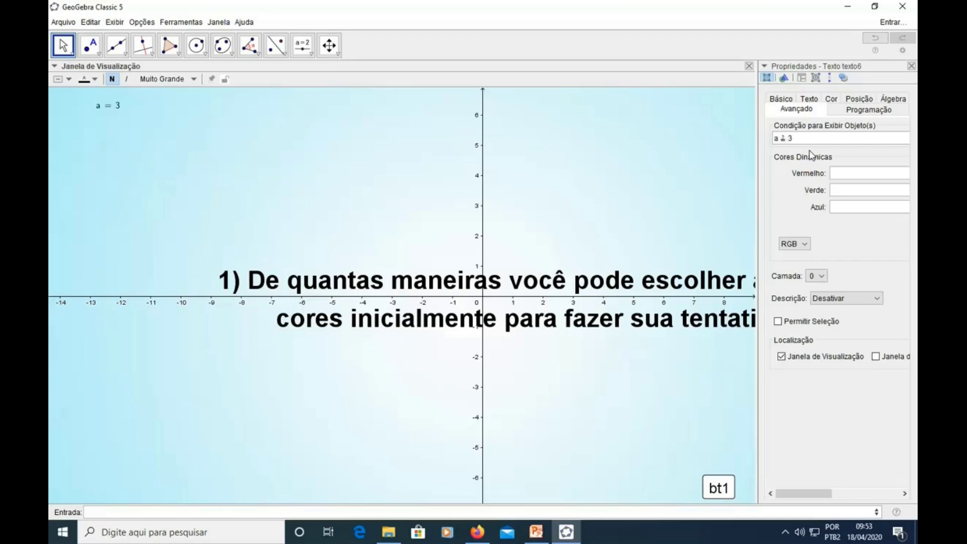
{"action": "left_click", "coordinate": [911, 66]}
- Advance a to 4 and insert the image print1 from the desktop folder
{"action": "left_click", "coordinate": [726, 478]}
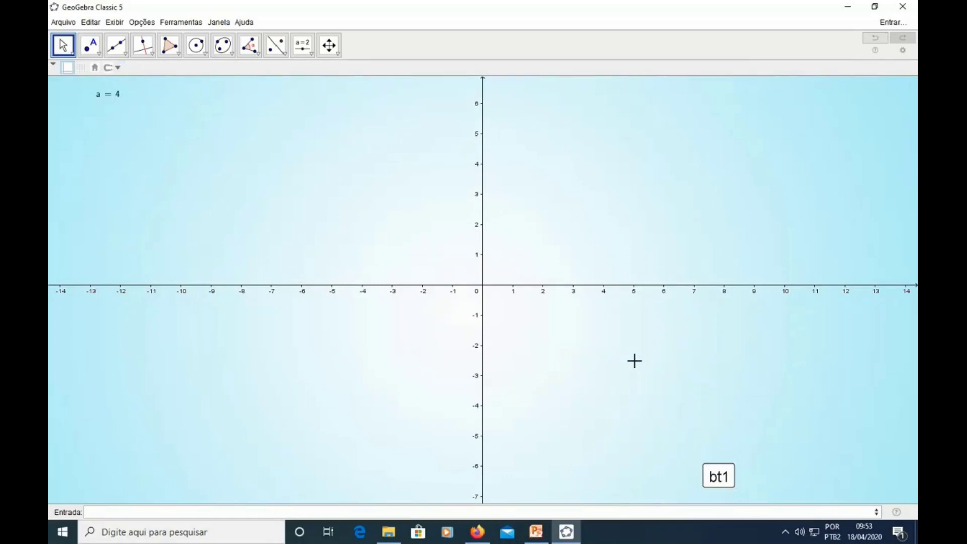
{"action": "left_click", "coordinate": [317, 57]}
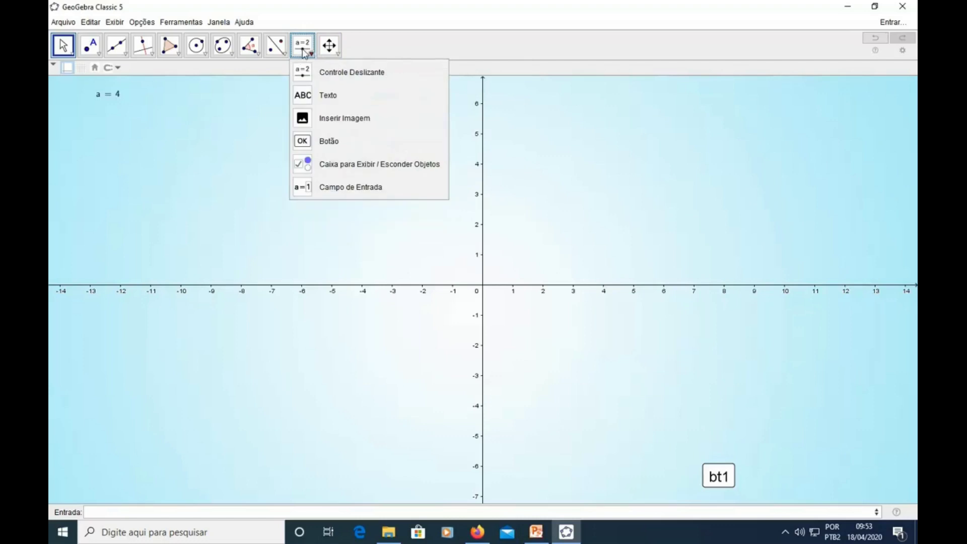
{"action": "left_click", "coordinate": [314, 119]}
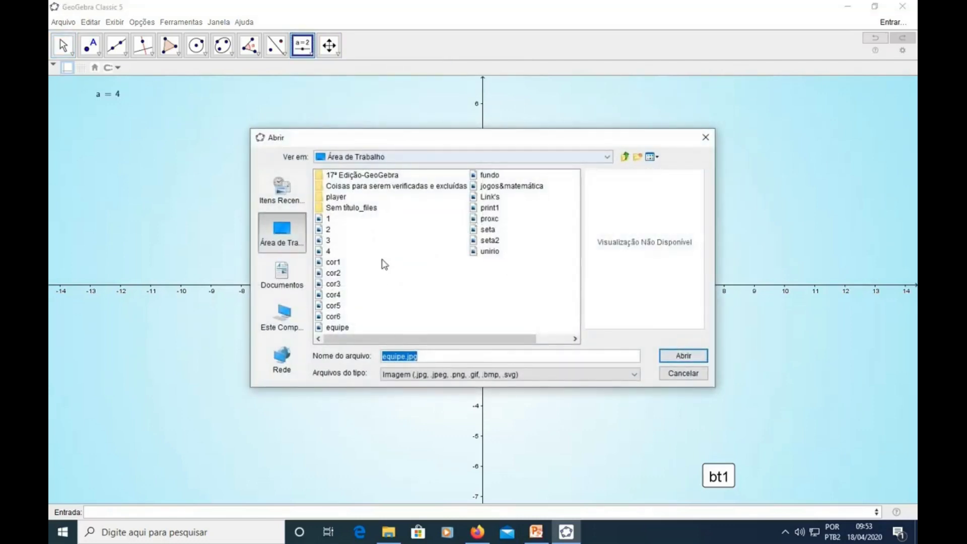
{"action": "left_click", "coordinate": [496, 209]}
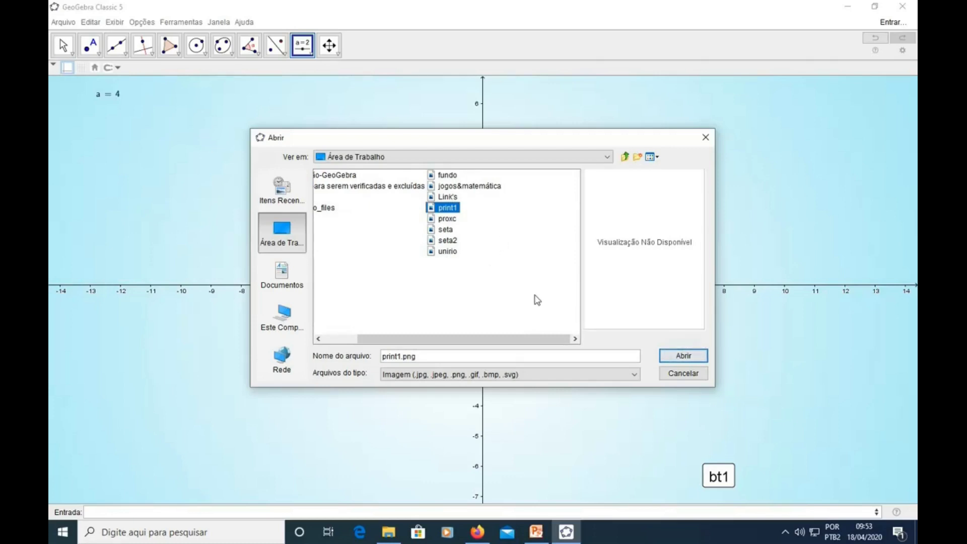
{"action": "left_click", "coordinate": [684, 354]}
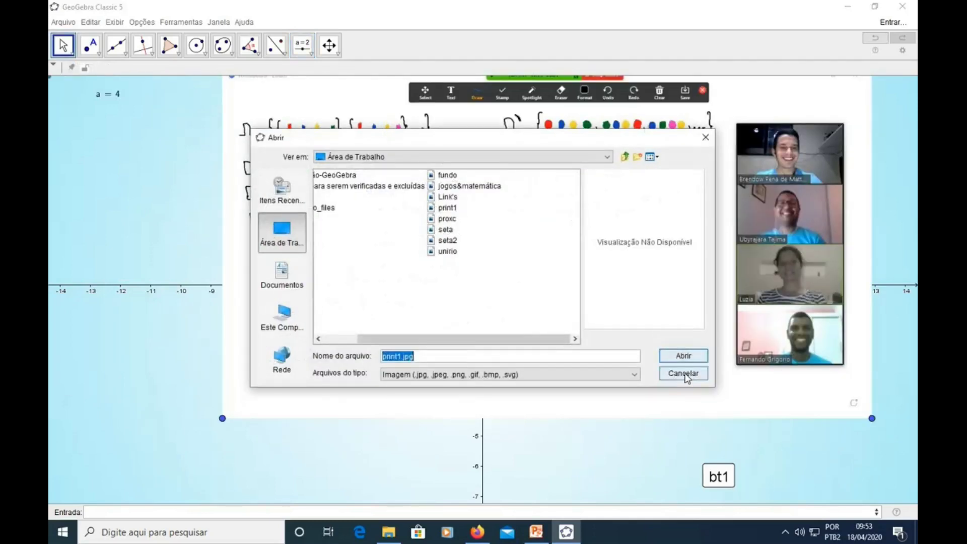
{"action": "left_click", "coordinate": [683, 374]}
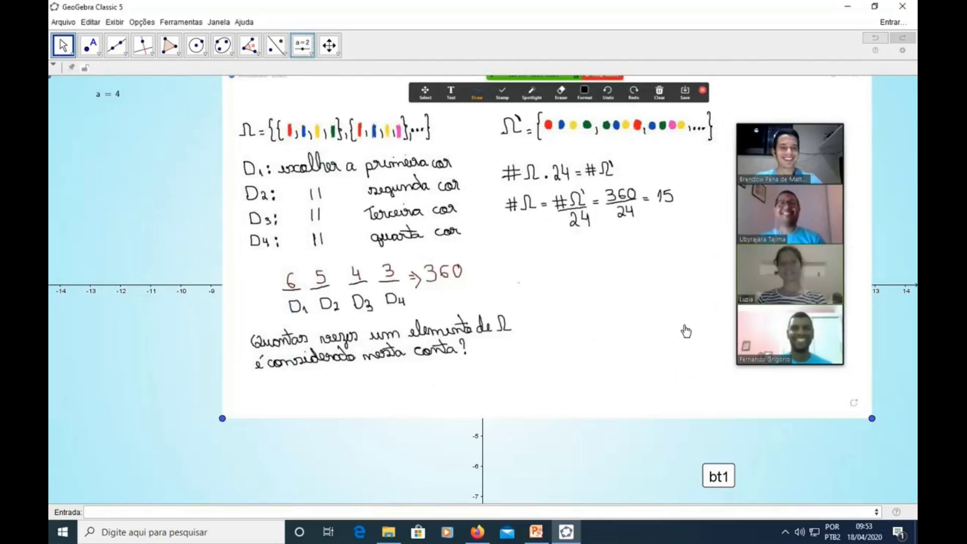
- Move the whiteboard image down until it is fully in view and hide its two lower corner points
{"action": "left_click_drag", "start_coordinate": [686, 330], "coordinate": [649, 365]}
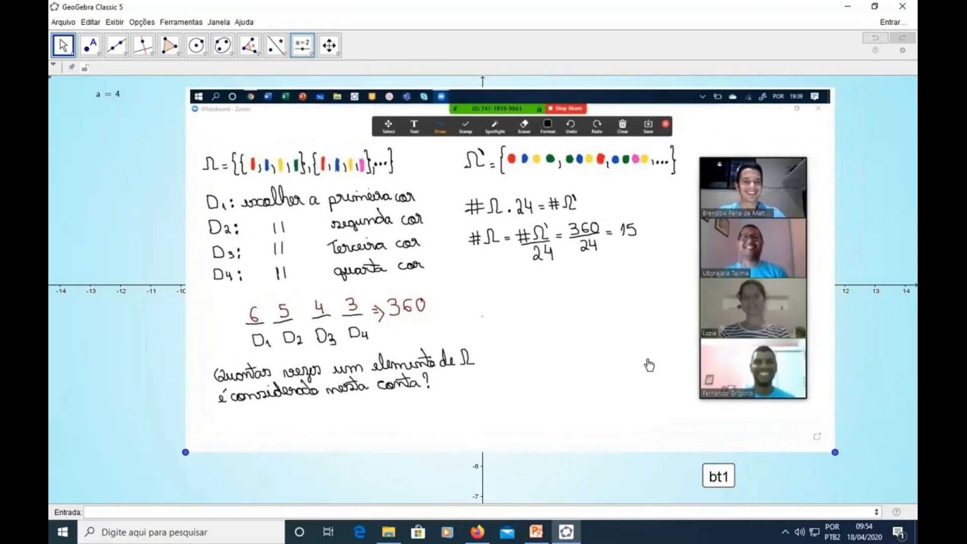
{"action": "left_click", "coordinate": [186, 452]}
{"action": "left_click", "coordinate": [835, 452], "text": "ctrl"}
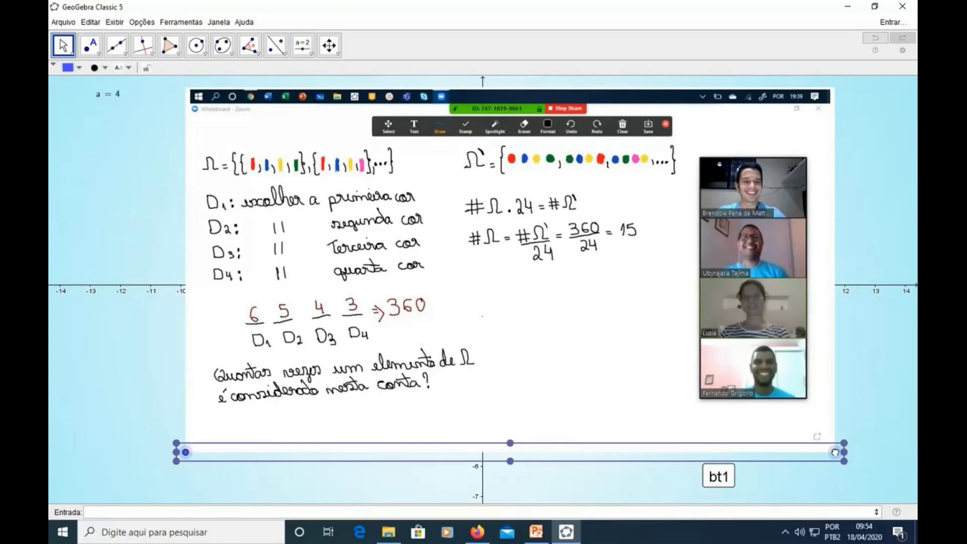
{"action": "right_click", "coordinate": [834, 452]}
{"action": "left_click", "coordinate": [841, 468]}
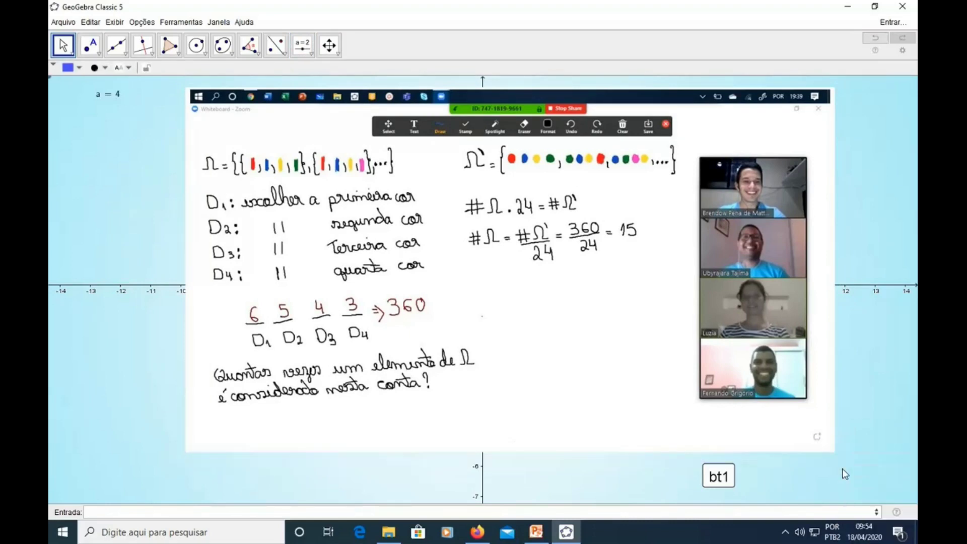
- Disallow selection of the whiteboard image and set its description mode to Desativar
{"action": "right_click", "coordinate": [599, 329]}
{"action": "left_click", "coordinate": [637, 431]}
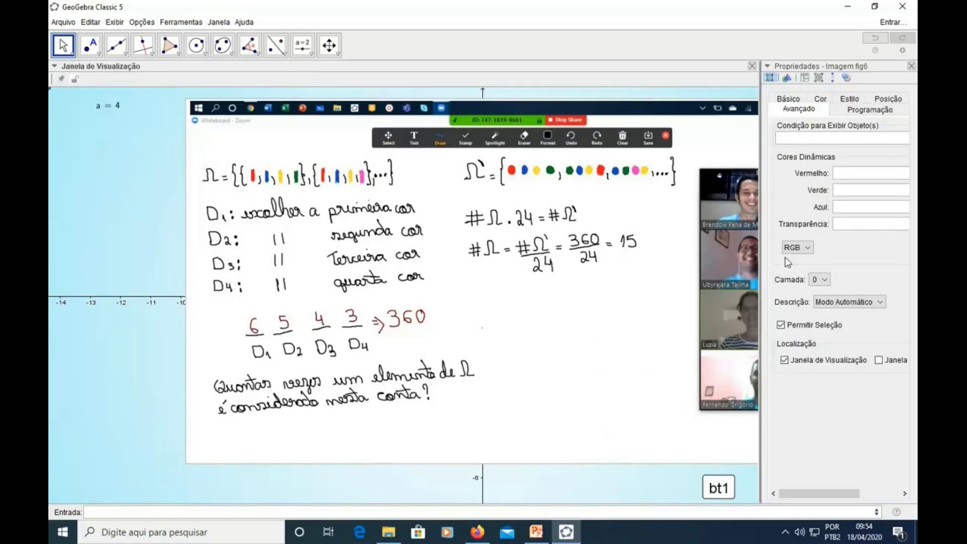
{"action": "left_click", "coordinate": [780, 324]}
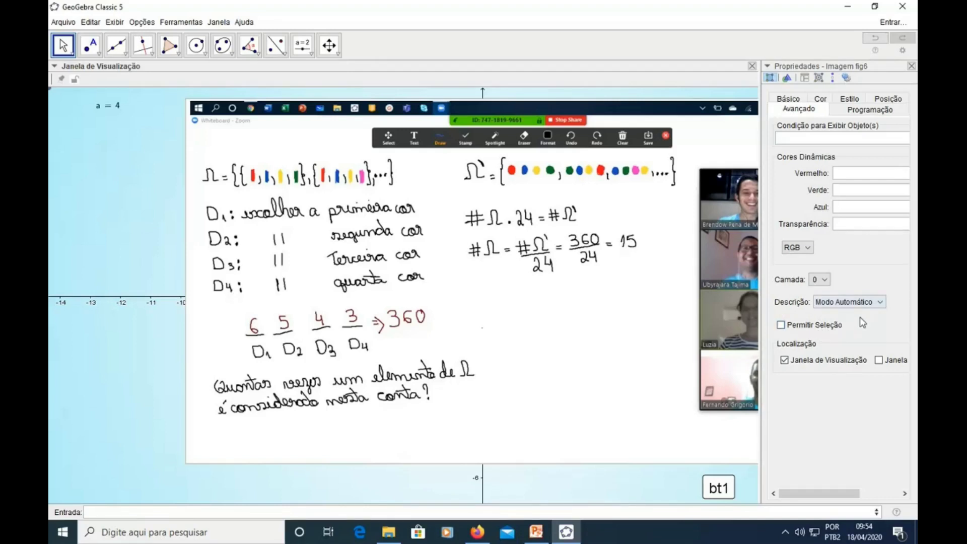
{"action": "left_click", "coordinate": [880, 302]}
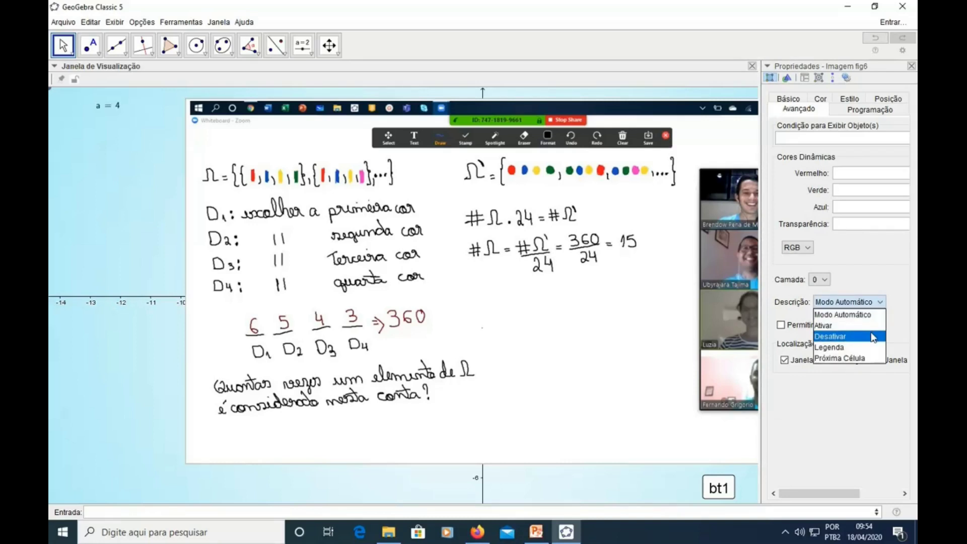
{"action": "left_click", "coordinate": [873, 336]}
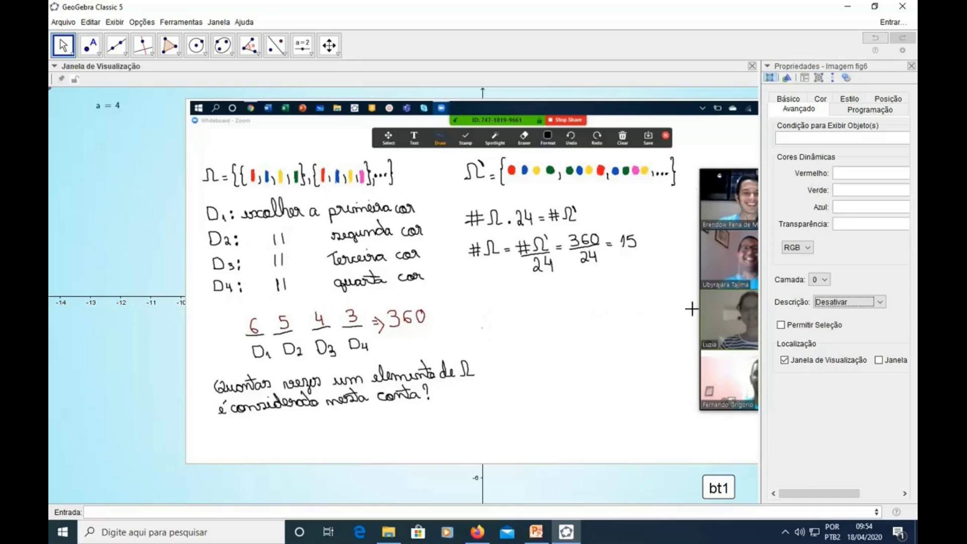
- Fix the whiteboard image in place and set its display condition to a ≟ 4
{"action": "left_click", "coordinate": [788, 99]}
{"action": "left_click", "coordinate": [781, 194]}
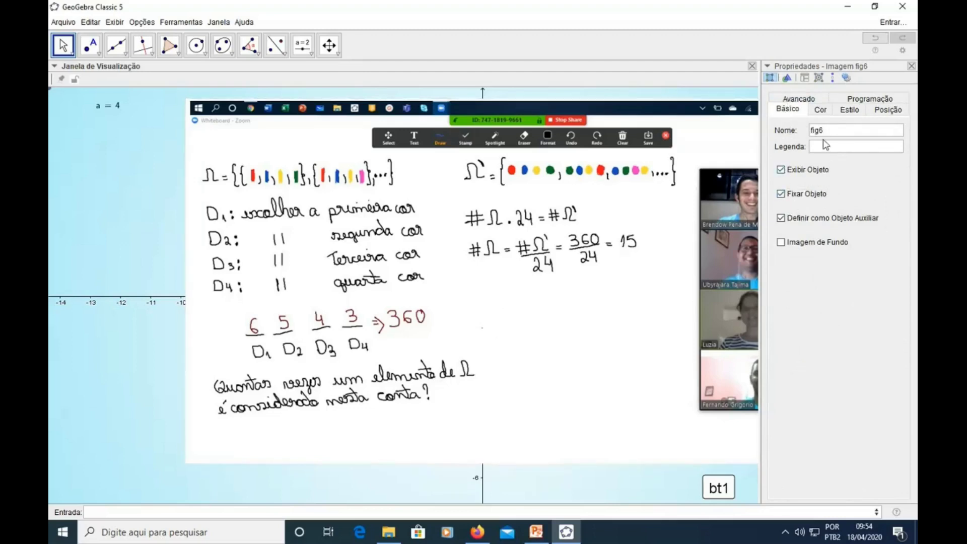
{"action": "left_click", "coordinate": [818, 101]}
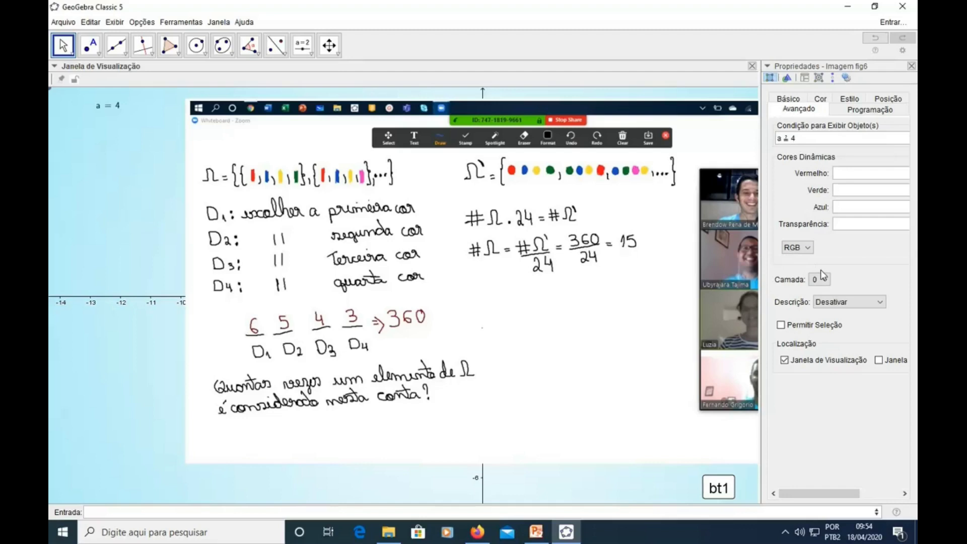
{"action": "left_click", "coordinate": [911, 66]}
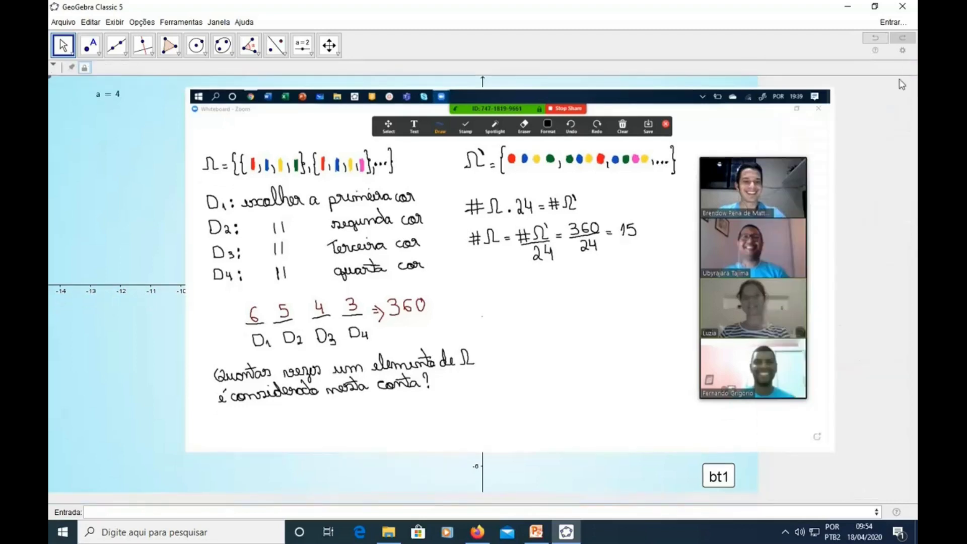
- Advance a to 5 and insert the image 1.png from the desktop folder
{"action": "left_click", "coordinate": [723, 477]}
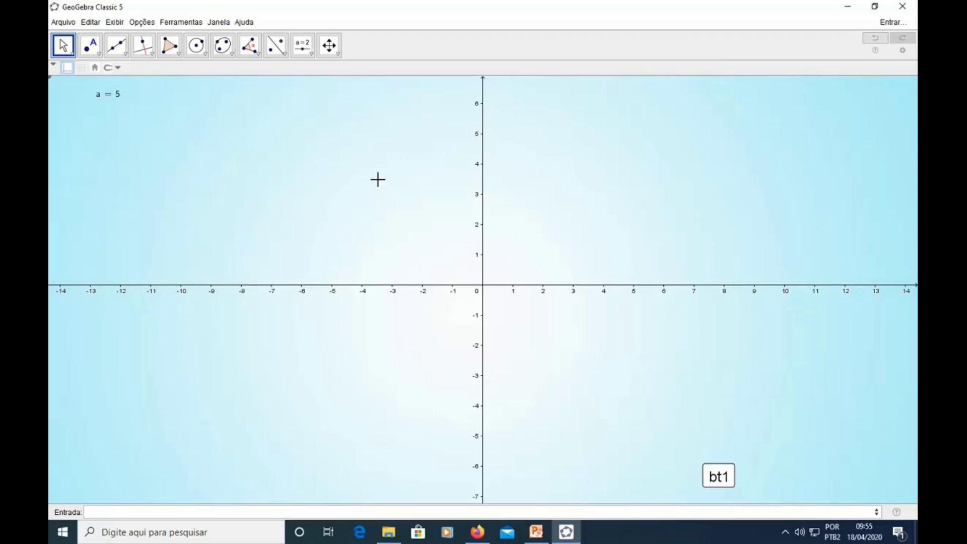
{"action": "left_click", "coordinate": [312, 53]}
{"action": "left_click", "coordinate": [322, 117]}
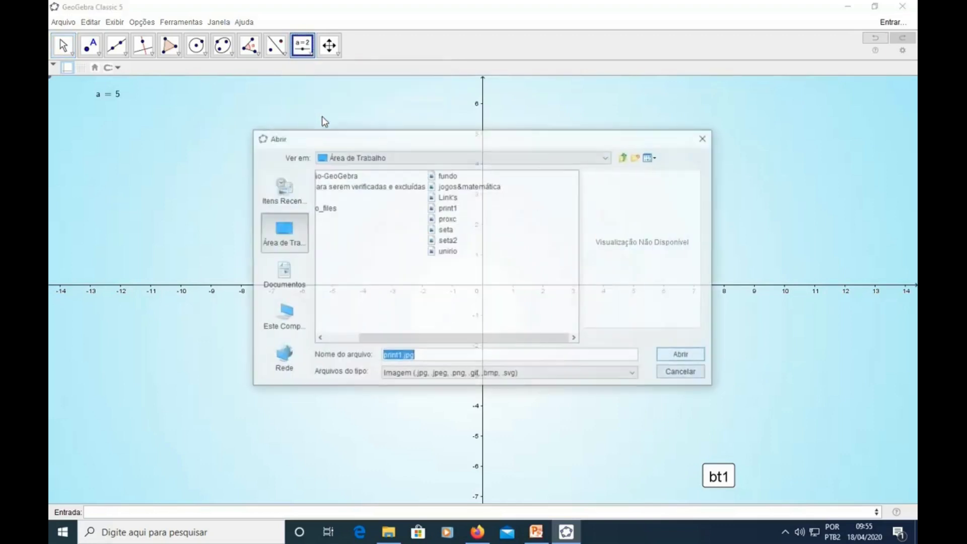
{"action": "left_click", "coordinate": [338, 338]}
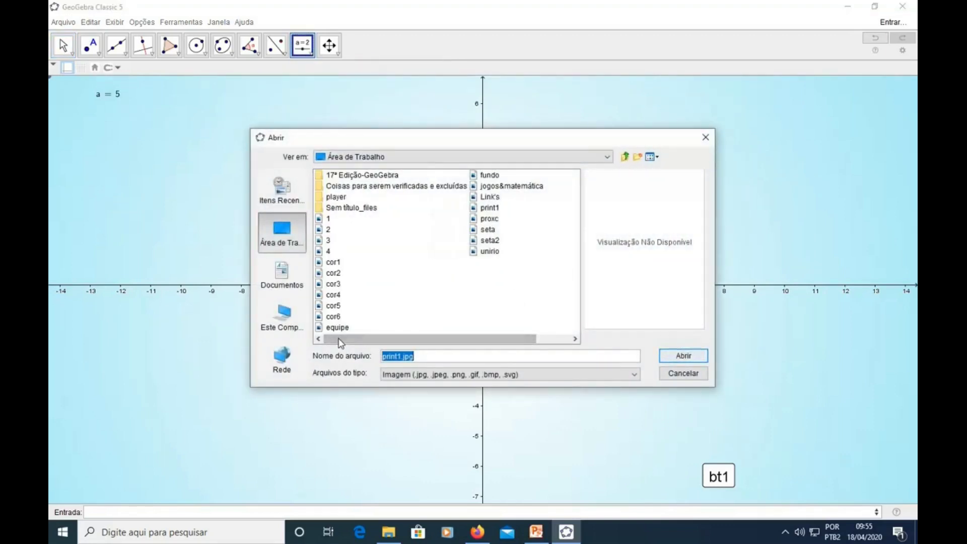
{"action": "left_click", "coordinate": [328, 219]}
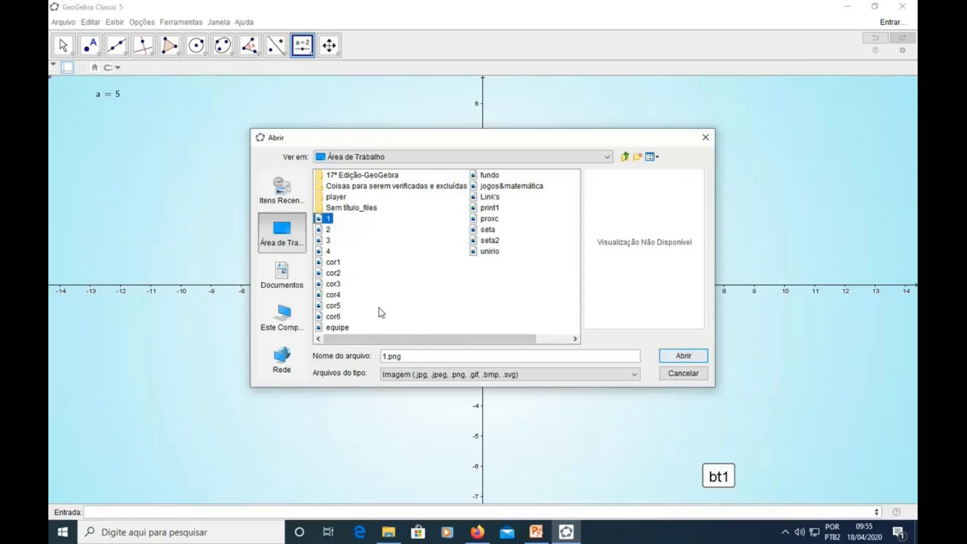
{"action": "left_click", "coordinate": [682, 352]}
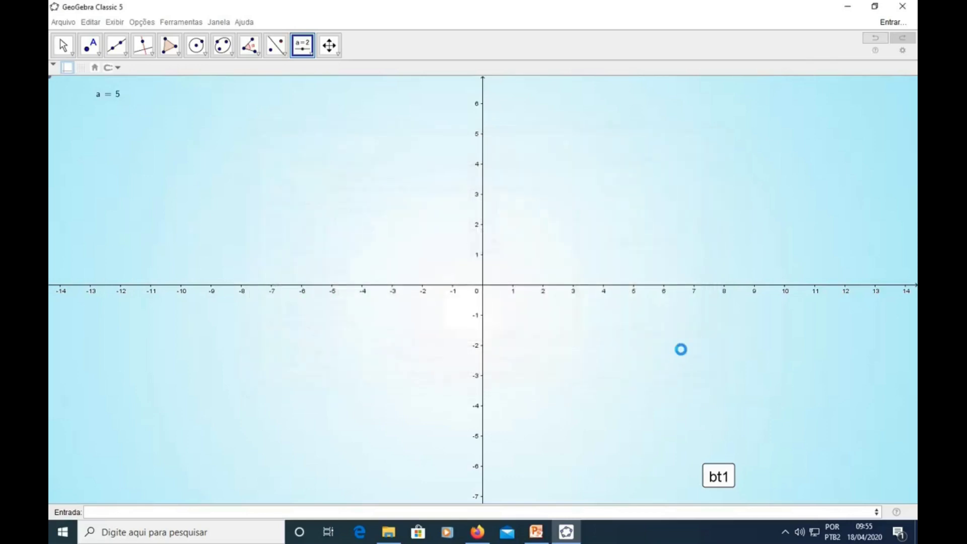
{"action": "left_click", "coordinate": [684, 375]}
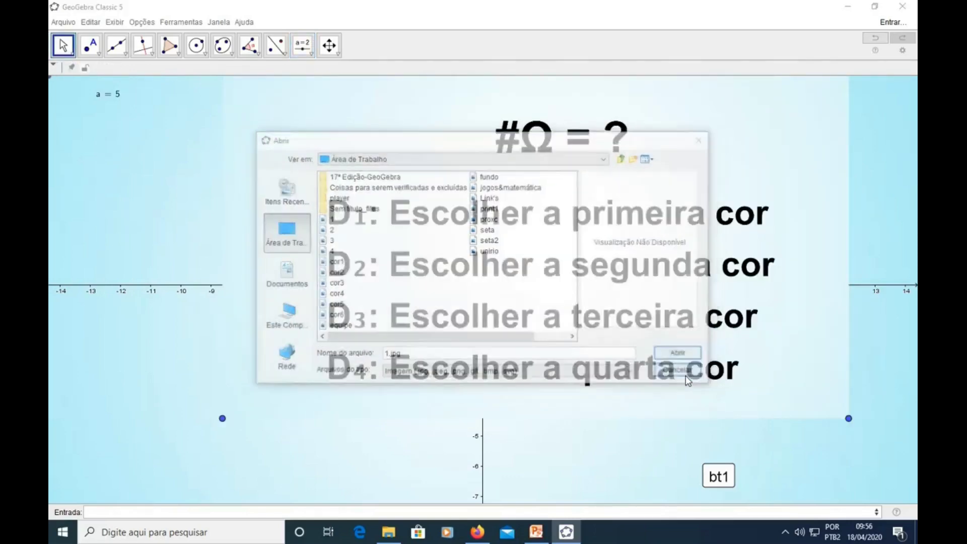
{"action": "left_click", "coordinate": [685, 376]}
{"action": "left_click", "coordinate": [684, 375]}
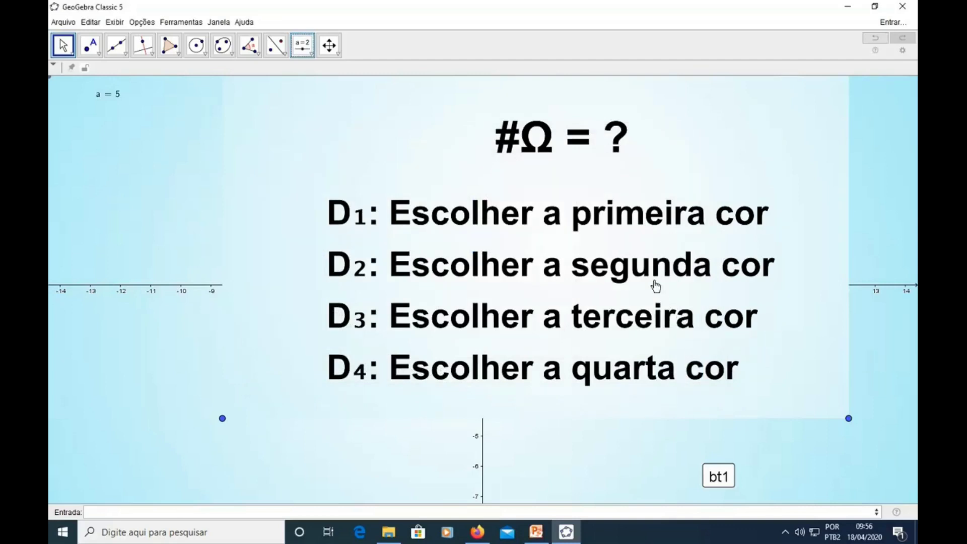
- Shrink the new image by its lower corner and move it fully into view, spanning about x = -8 to 9
{"action": "left_click_drag", "start_coordinate": [654, 281], "coordinate": [621, 332]}
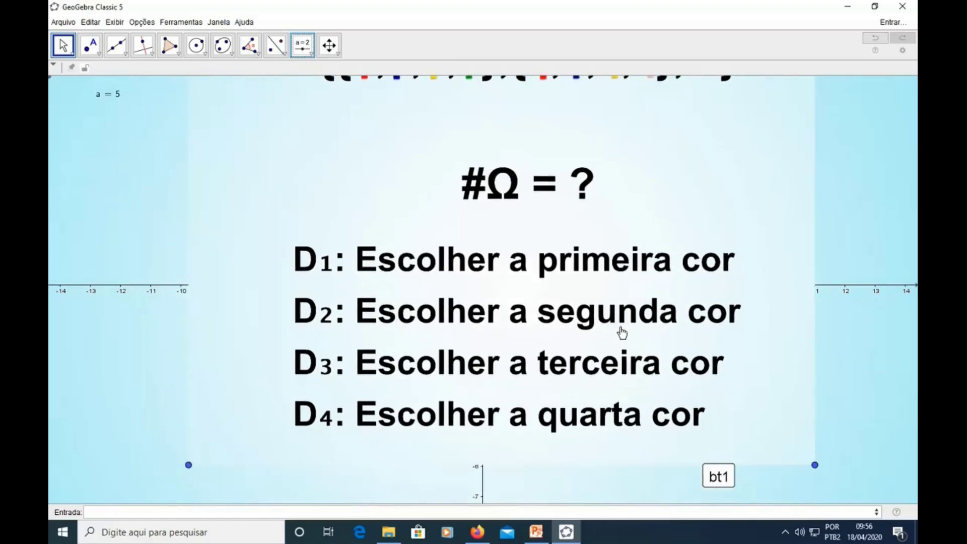
{"action": "left_click_drag", "start_coordinate": [417, 399], "coordinate": [413, 232]}
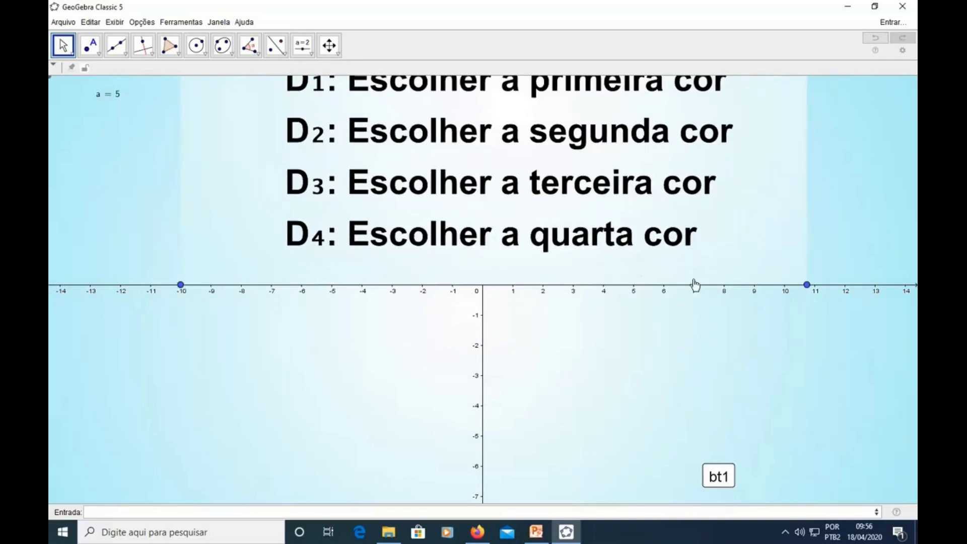
{"action": "left_click_drag", "start_coordinate": [805, 285], "coordinate": [723, 285]}
{"action": "key", "text": "ctrl+z"}
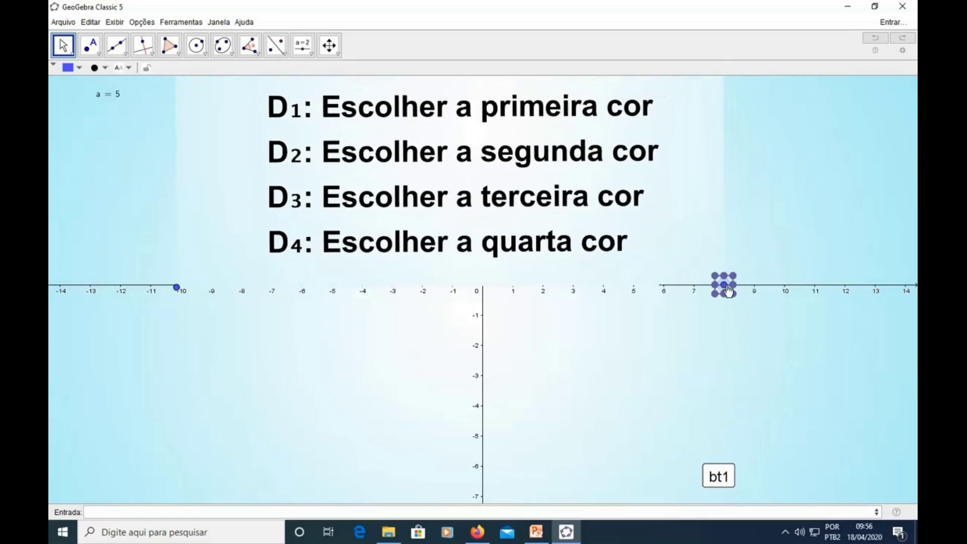
{"action": "left_click_drag", "start_coordinate": [555, 217], "coordinate": [619, 218]}
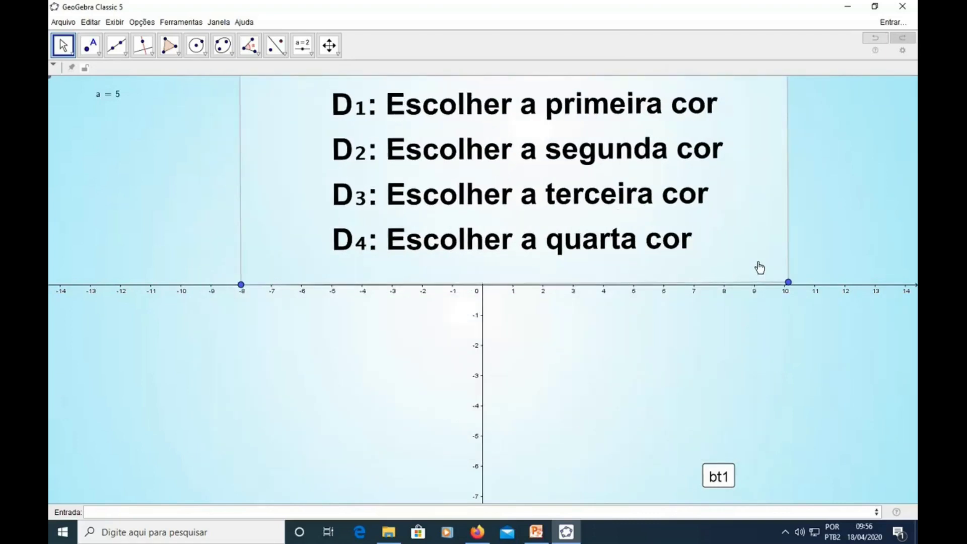
{"action": "left_click_drag", "start_coordinate": [788, 284], "coordinate": [759, 291]}
{"action": "left_click_drag", "start_coordinate": [578, 215], "coordinate": [579, 386]}
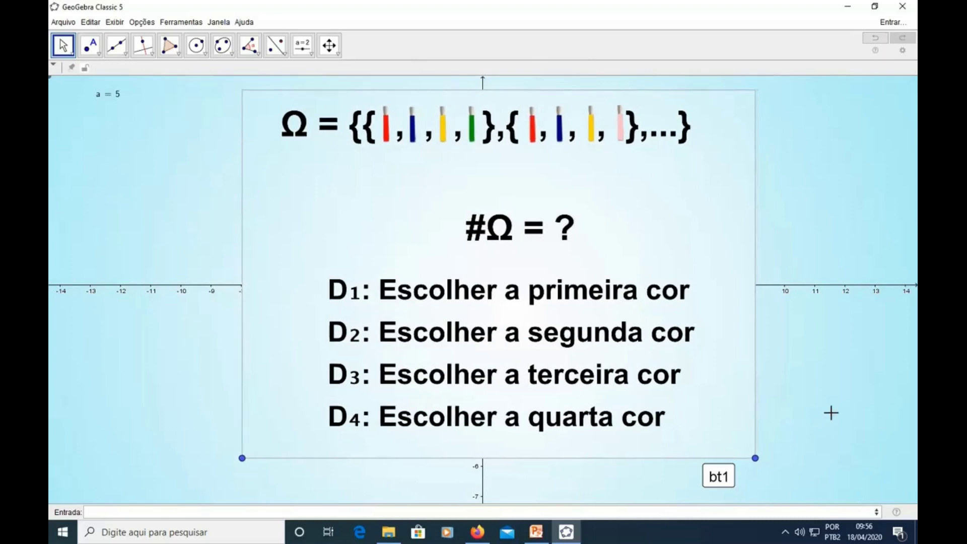
- Hide the two lower corner points of the #Ω = ? image
{"action": "left_click", "coordinate": [280, 469]}
{"action": "left_click", "coordinate": [241, 460]}
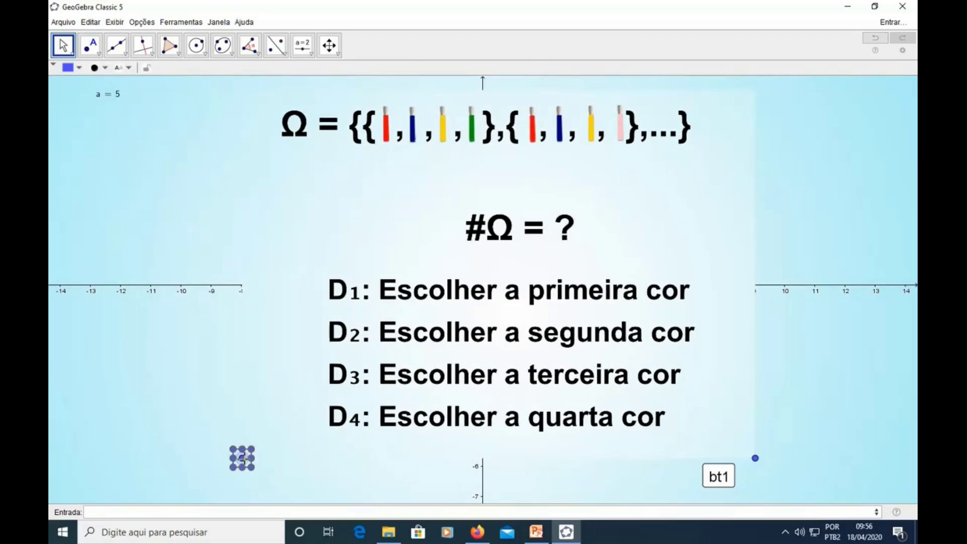
{"action": "left_click", "coordinate": [756, 460], "text": "ctrl"}
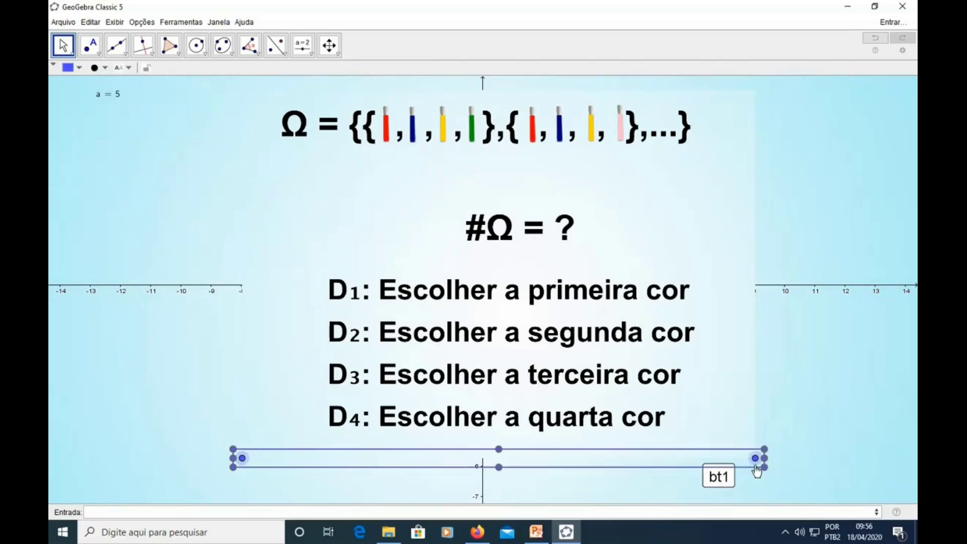
{"action": "right_click", "coordinate": [756, 461]}
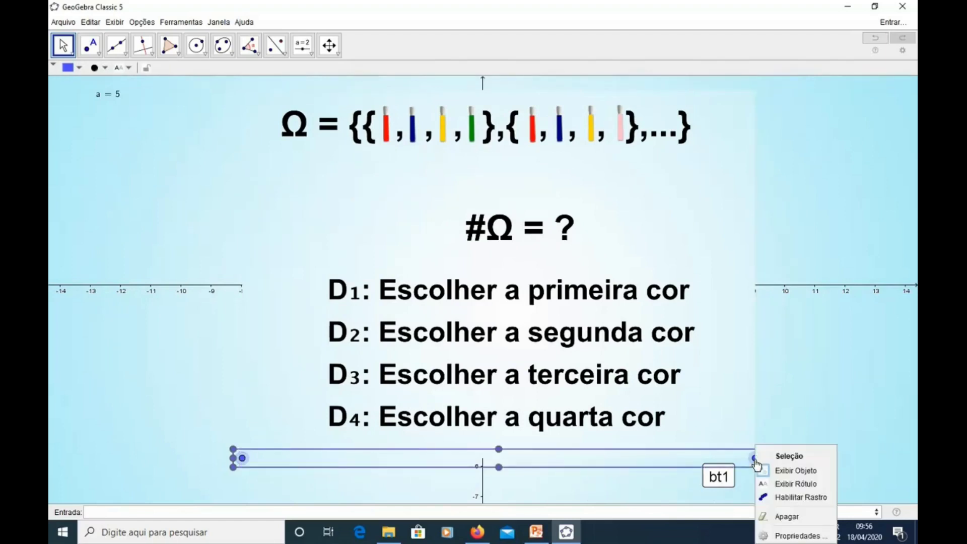
{"action": "left_click", "coordinate": [793, 471]}
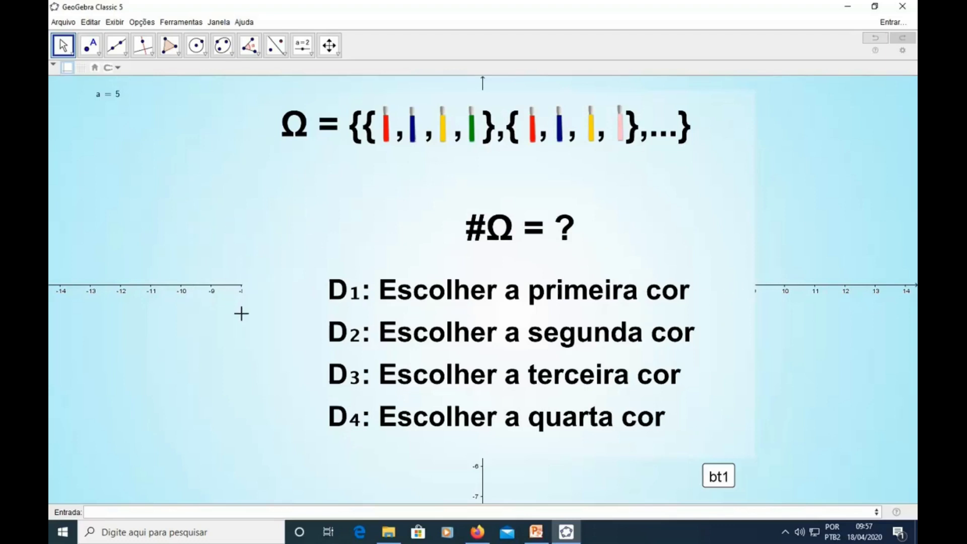
- Turn the coordinate axes off and back on
{"action": "left_click", "coordinate": [67, 69]}
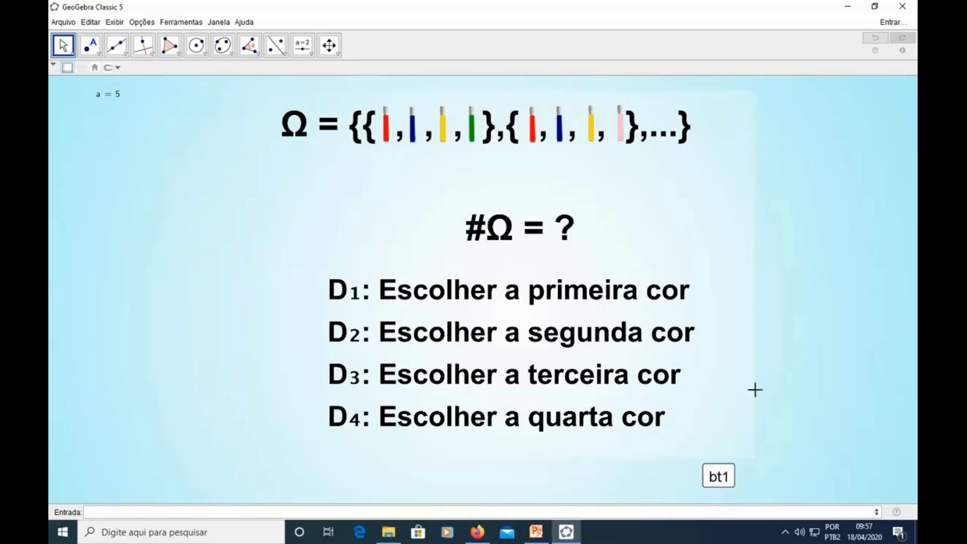
{"action": "left_click", "coordinate": [67, 67]}
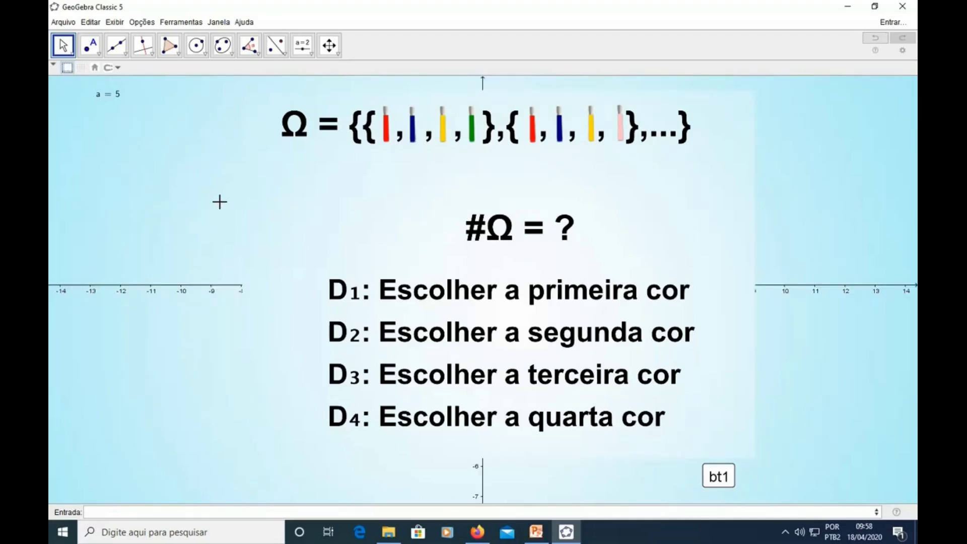
- Disallow selection of the #Ω = ? image and set its description mode to Desativar
{"action": "right_click", "coordinate": [456, 275]}
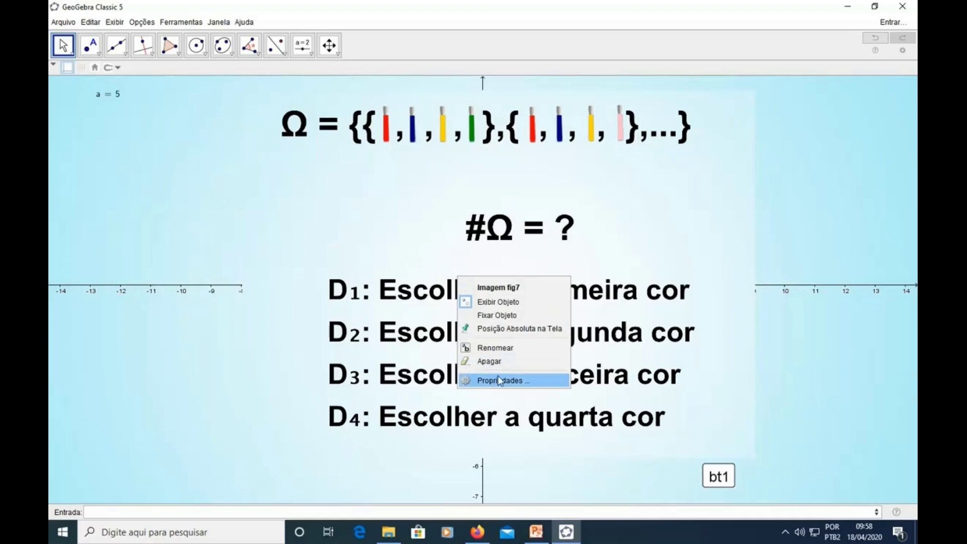
{"action": "left_click", "coordinate": [500, 380]}
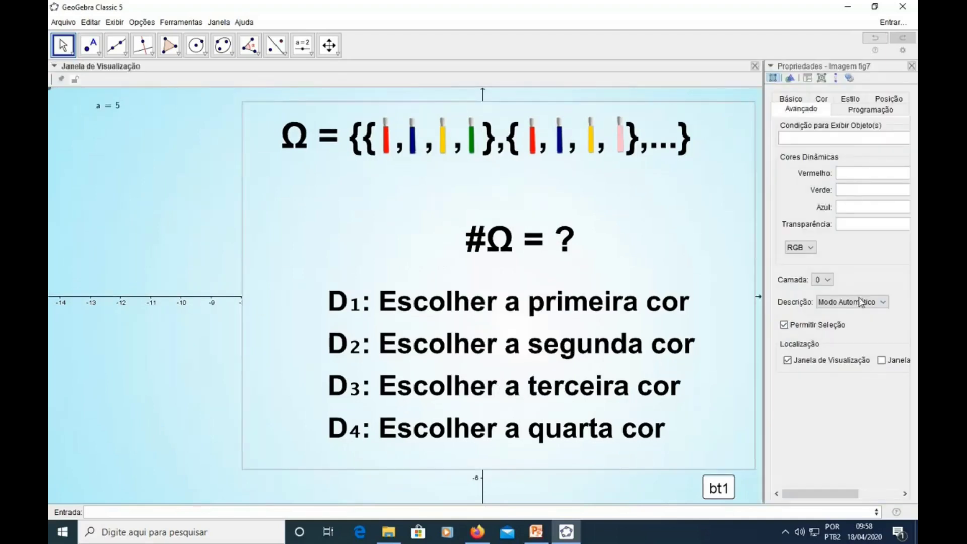
{"action": "left_click", "coordinate": [784, 325]}
{"action": "left_click", "coordinate": [863, 303]}
{"action": "left_click", "coordinate": [860, 337]}
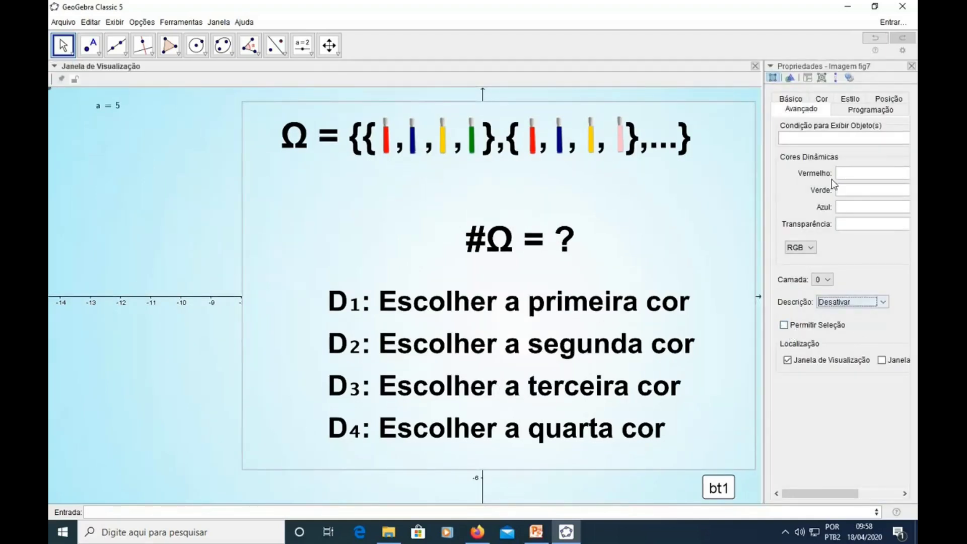
- Fix the #Ω = ? image in place and set its display condition to a ≟ 5
{"action": "left_click", "coordinate": [796, 105]}
{"action": "left_click", "coordinate": [784, 193]}
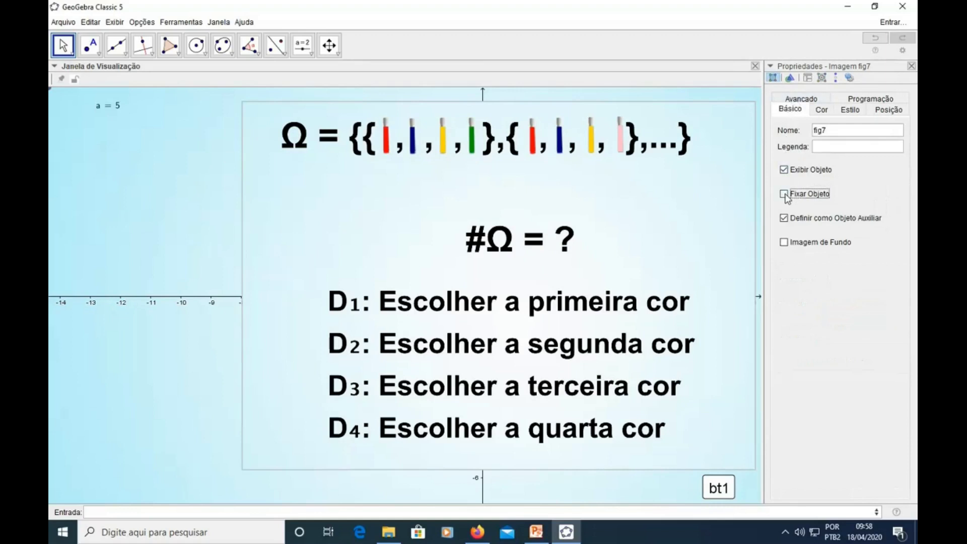
{"action": "left_click", "coordinate": [822, 98]}
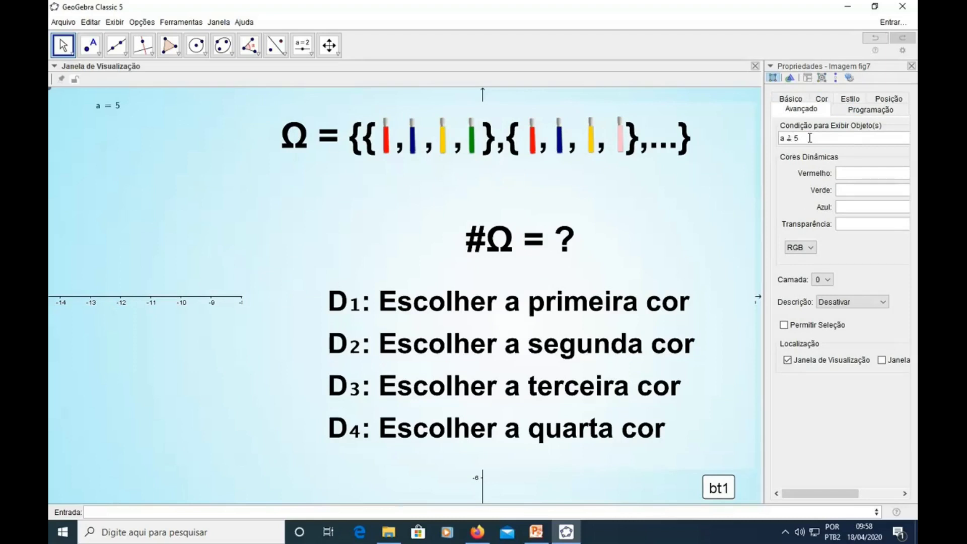
{"action": "left_click", "coordinate": [911, 68]}
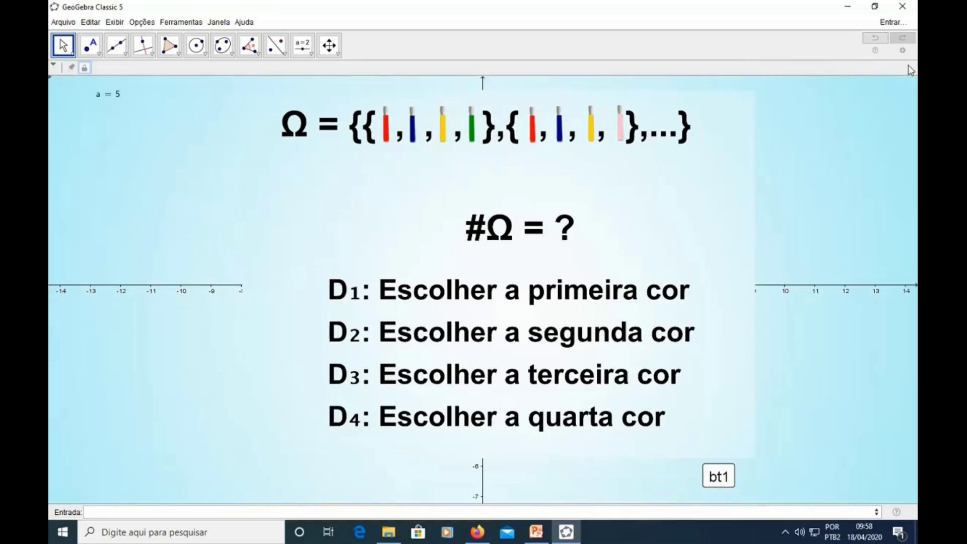
- Advance a to 6 and insert the image 2.png from the desktop folder
{"action": "left_click", "coordinate": [730, 478]}
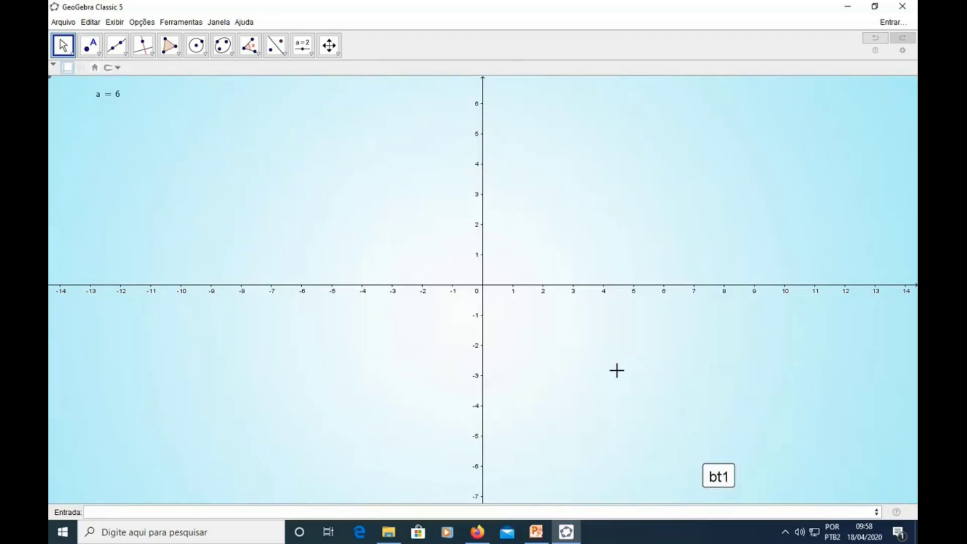
{"action": "left_click", "coordinate": [308, 53]}
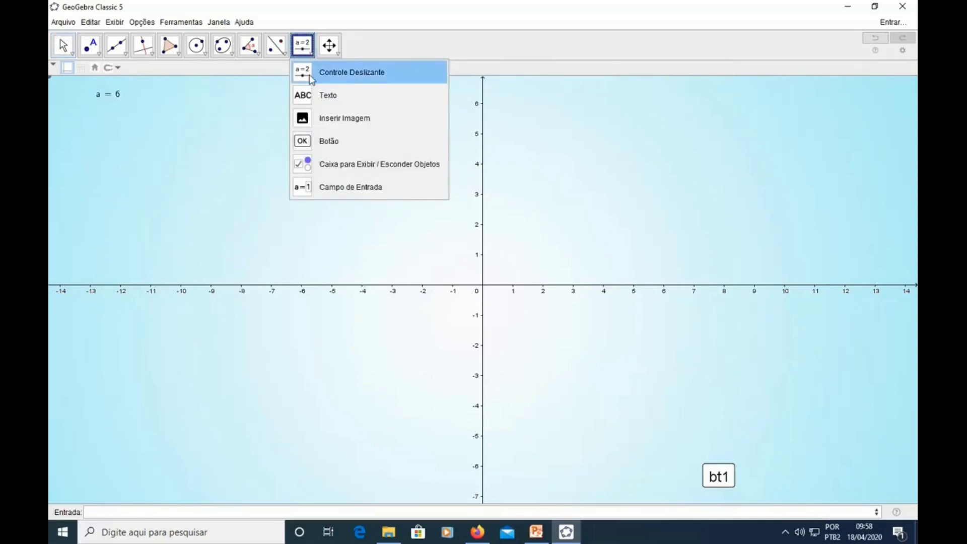
{"action": "left_click", "coordinate": [327, 120]}
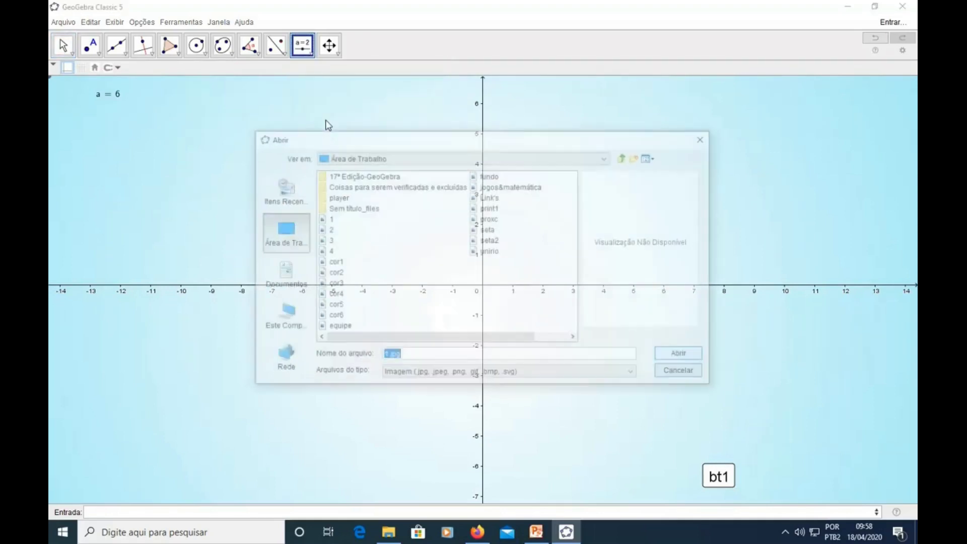
{"action": "left_click", "coordinate": [329, 229]}
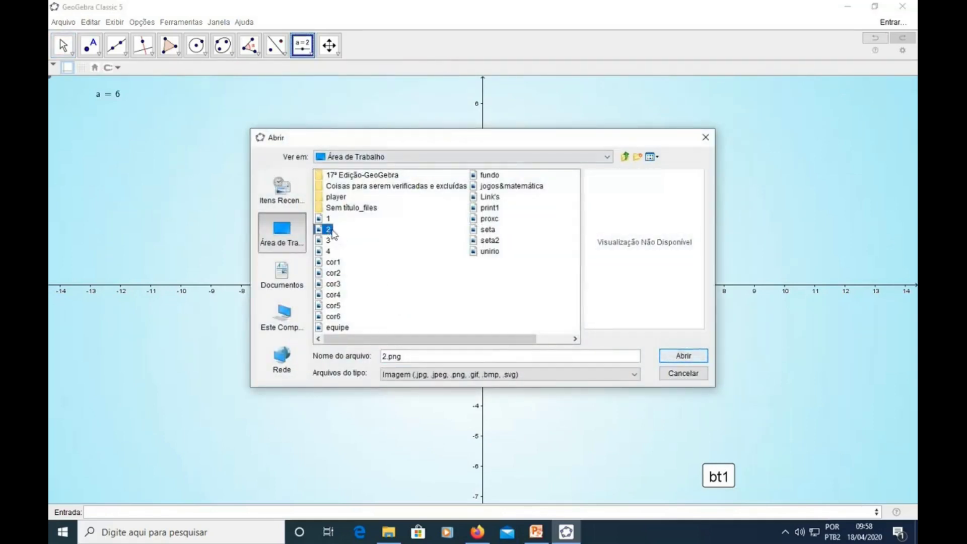
{"action": "left_click", "coordinate": [682, 355]}
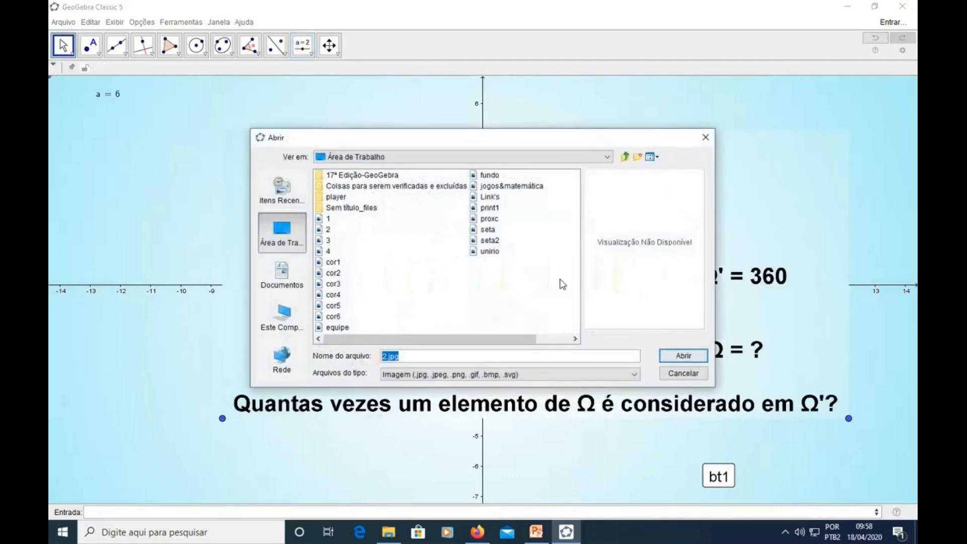
{"action": "left_click", "coordinate": [676, 373]}
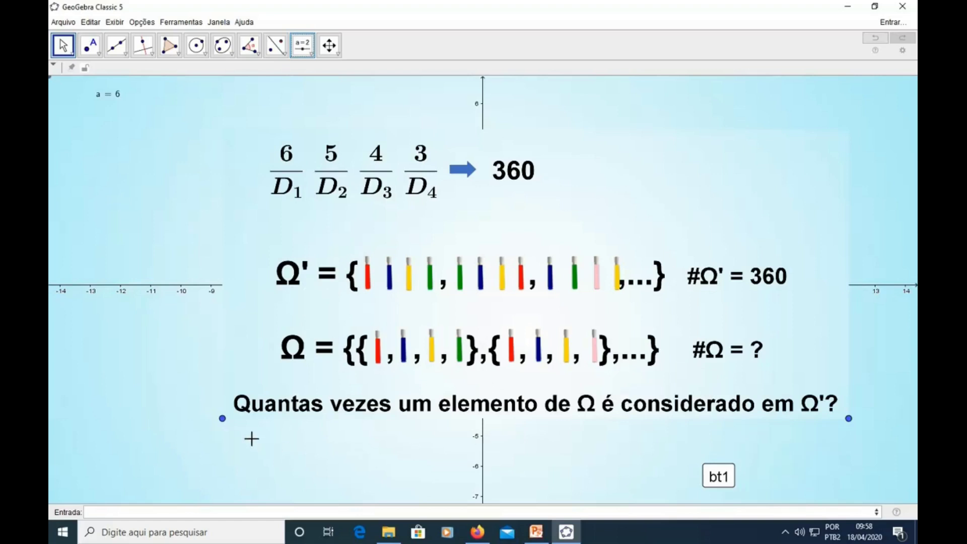
- Hide the two lower corner points of the inserted 2.png image
{"action": "left_click", "coordinate": [222, 417]}
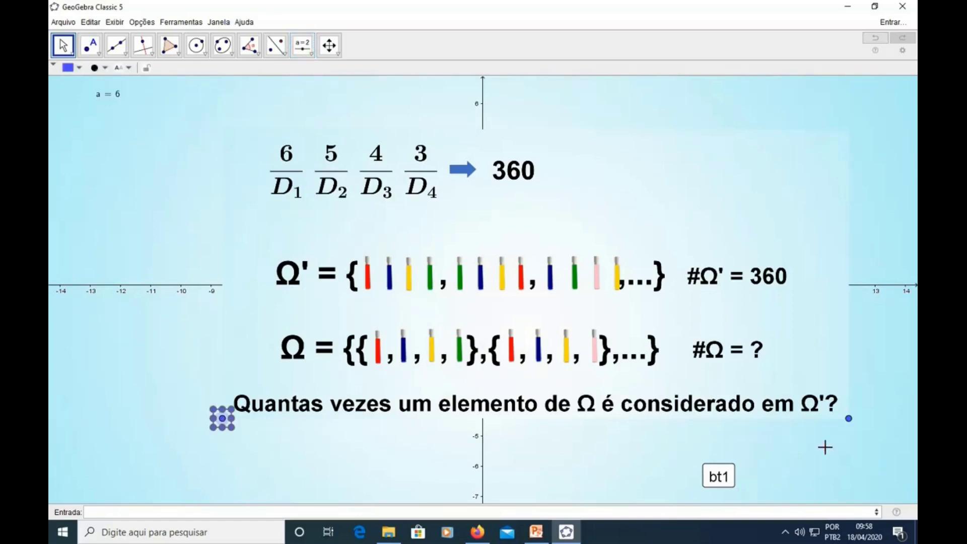
{"action": "left_click", "coordinate": [850, 421]}
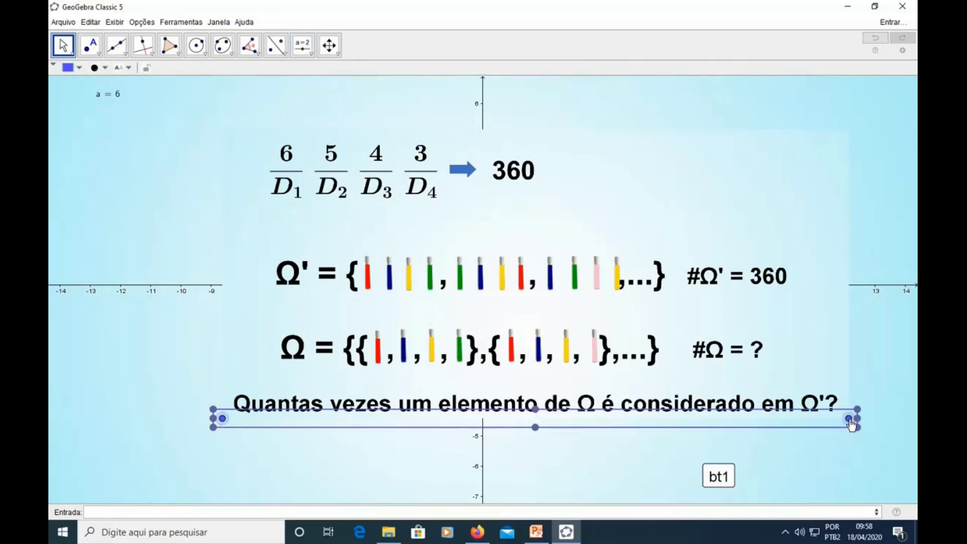
{"action": "right_click", "coordinate": [850, 421]}
{"action": "left_click", "coordinate": [853, 445]}
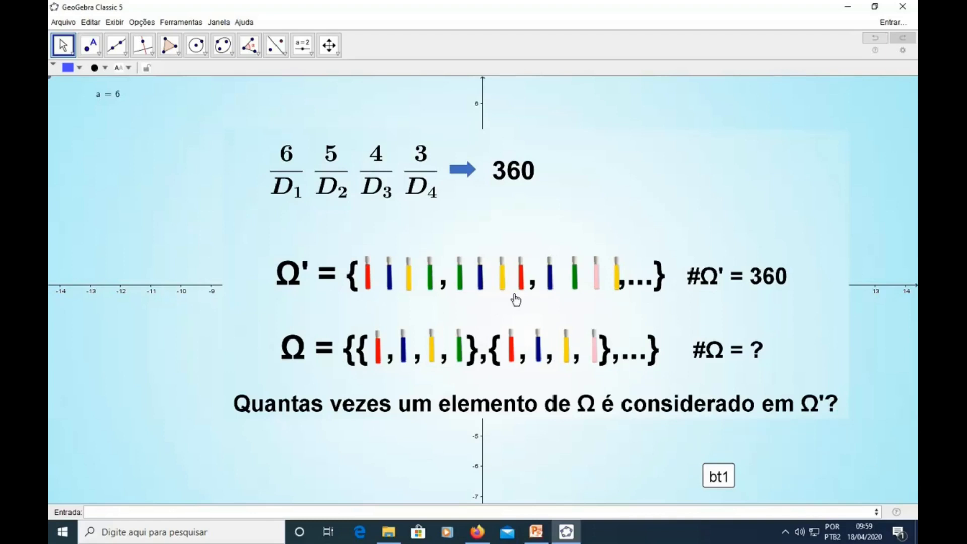
- Disallow selection of the 2.png image and set its description mode to Desativar
{"action": "right_click", "coordinate": [547, 330]}
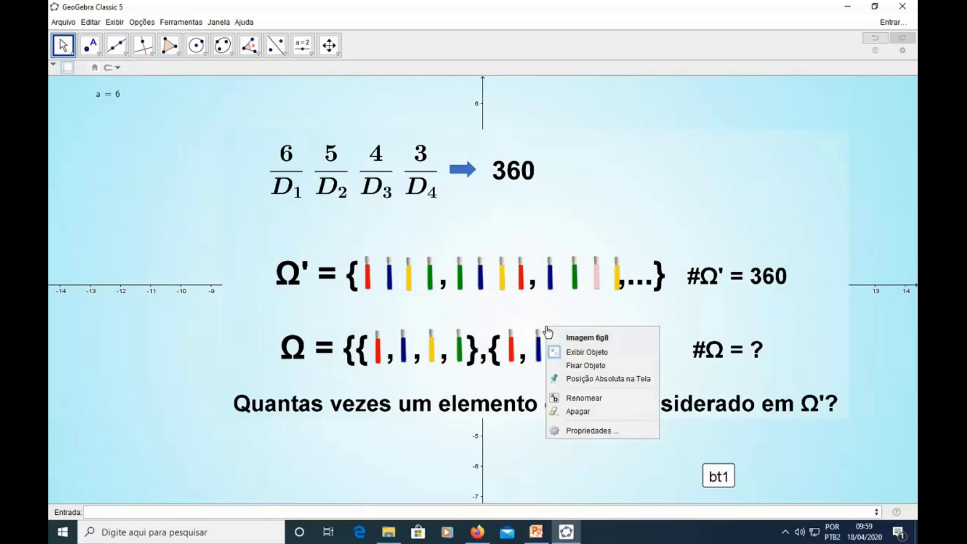
{"action": "left_click", "coordinate": [572, 430]}
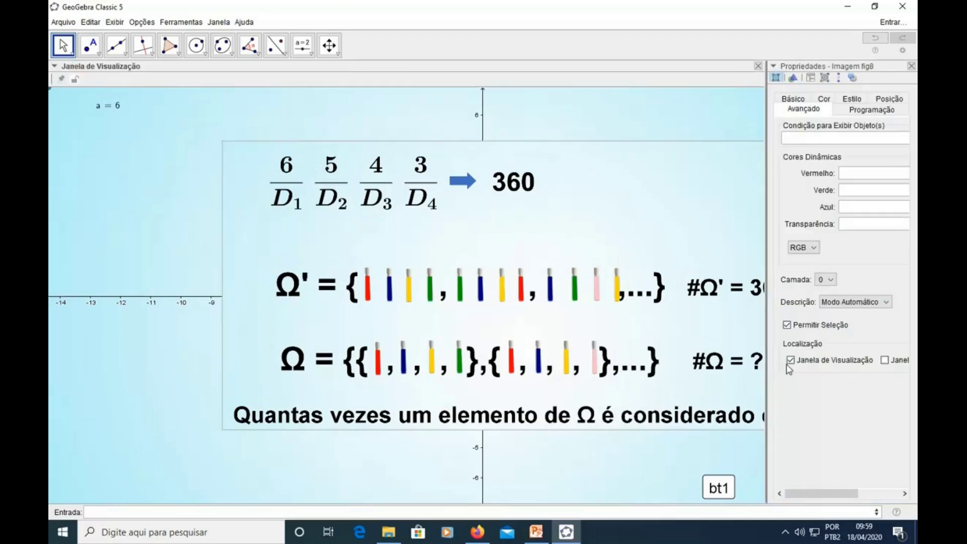
{"action": "left_click", "coordinate": [787, 325]}
{"action": "left_click", "coordinate": [855, 302]}
{"action": "left_click", "coordinate": [839, 336]}
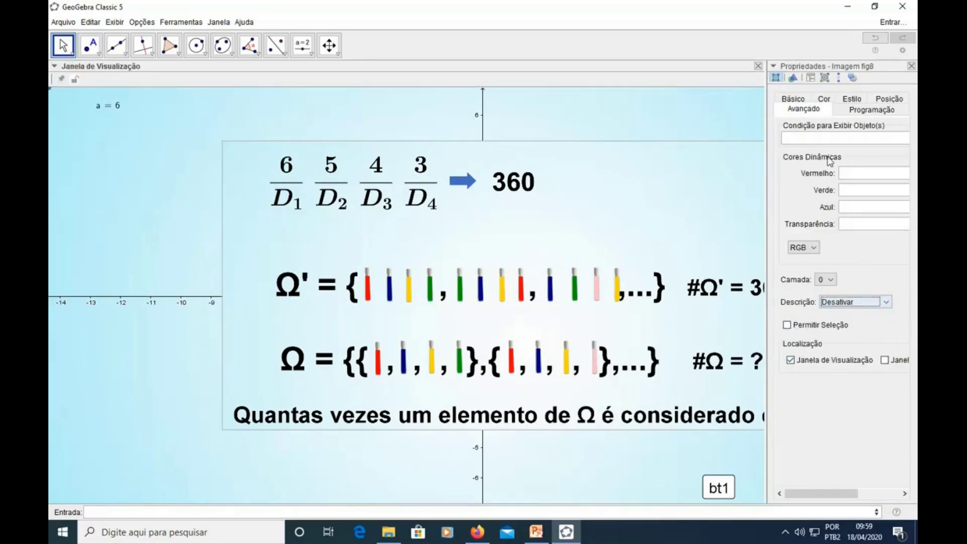
- Fix the 2.png image in place and set its display condition to a ≟ 6
{"action": "left_click", "coordinate": [794, 99]}
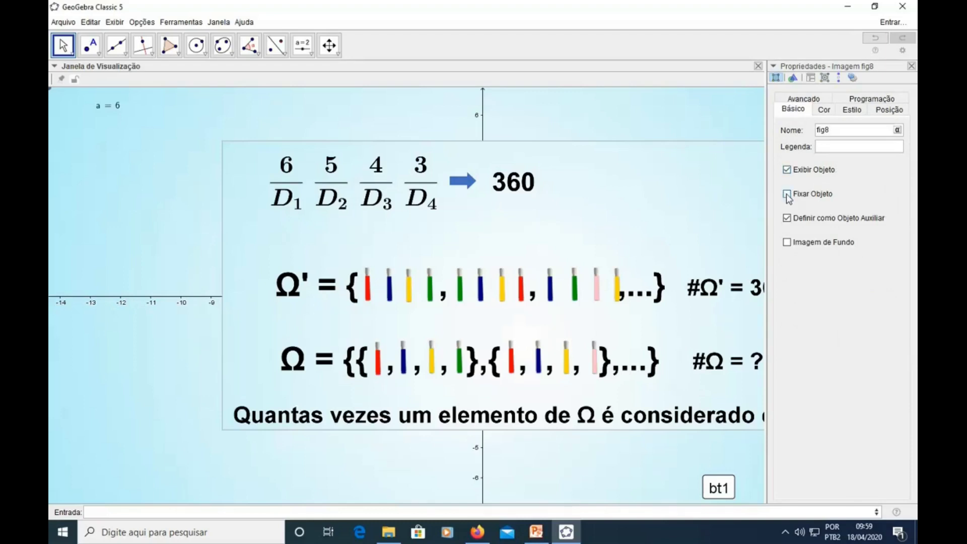
{"action": "left_click", "coordinate": [787, 194]}
{"action": "left_click", "coordinate": [814, 101]}
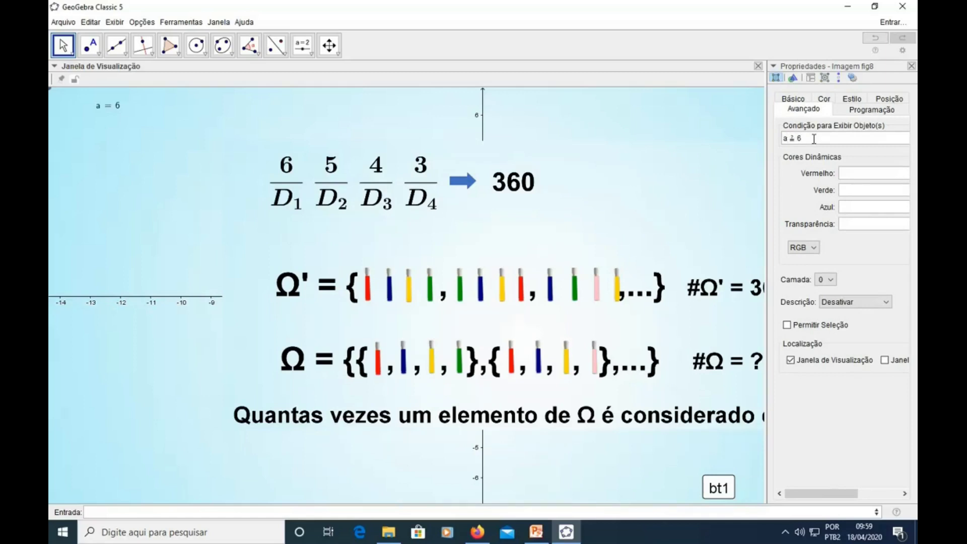
{"action": "left_click", "coordinate": [911, 66]}
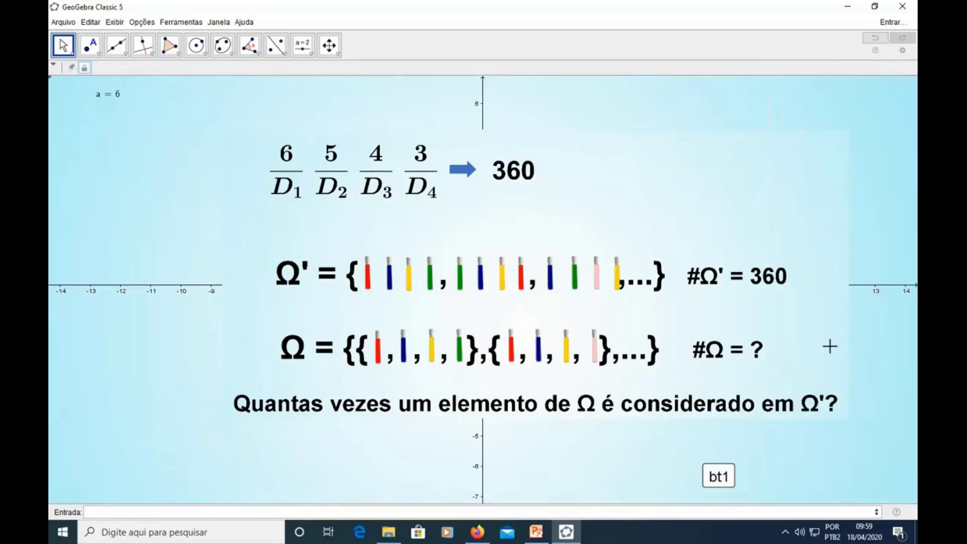
- Advance a to 7 and insert the image 3.png from the desktop folder
{"action": "left_click", "coordinate": [720, 475]}
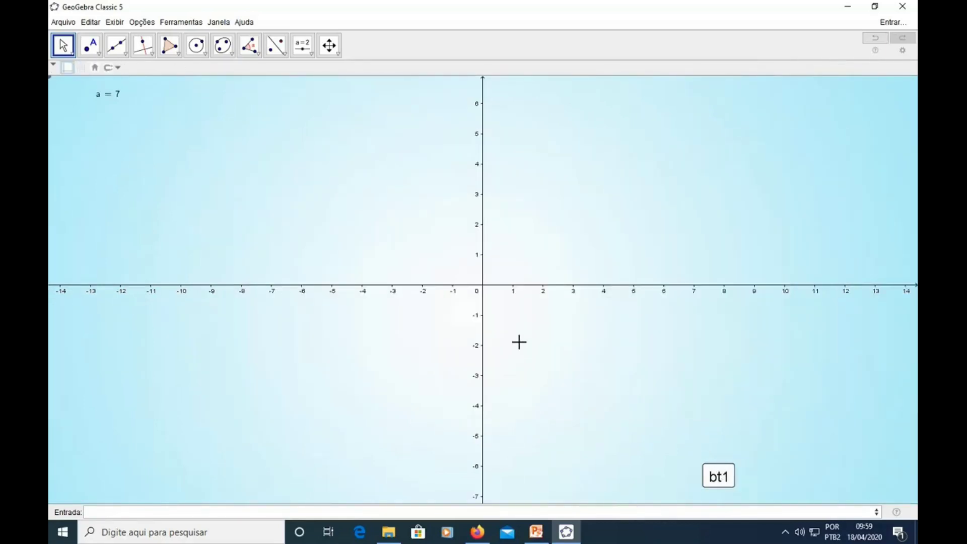
{"action": "left_click", "coordinate": [309, 52]}
{"action": "left_click", "coordinate": [322, 117]}
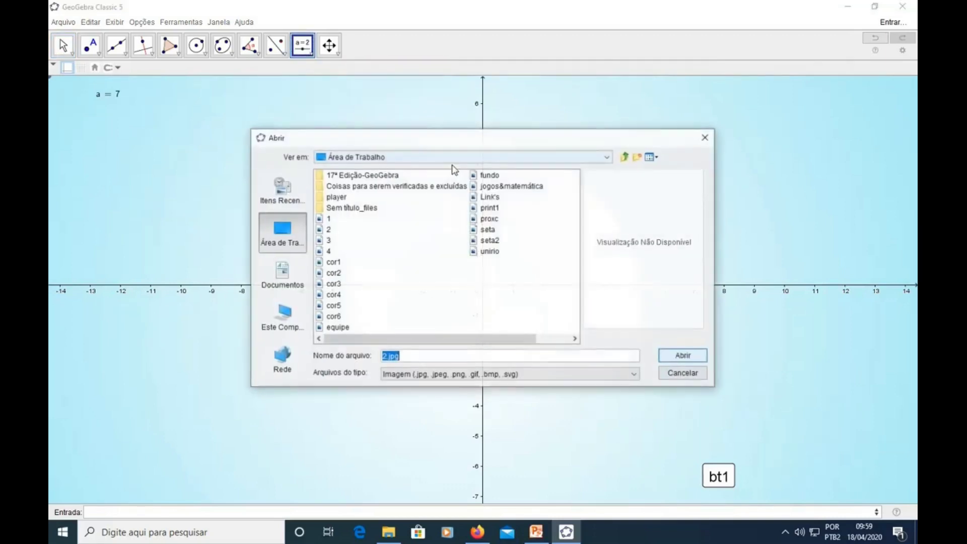
{"action": "left_click", "coordinate": [328, 240]}
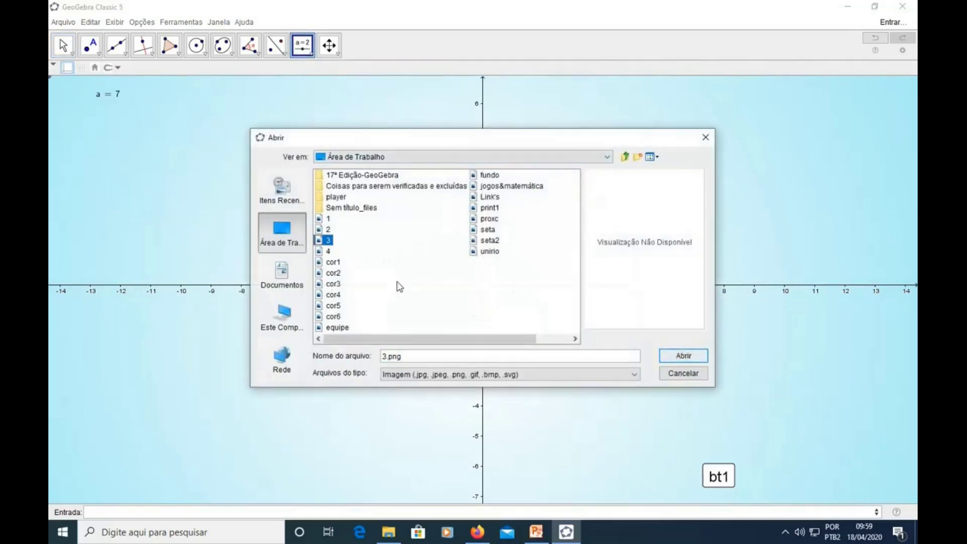
{"action": "left_click", "coordinate": [670, 361]}
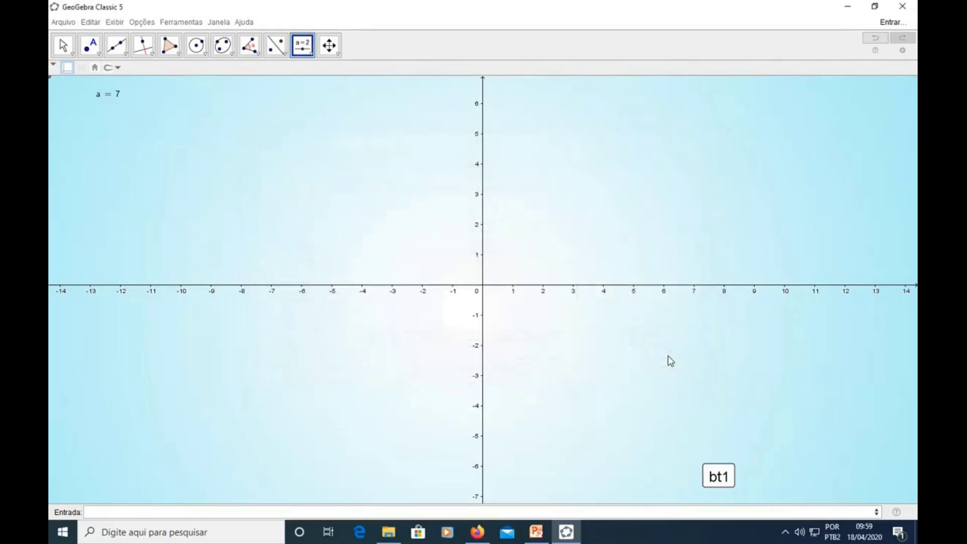
{"action": "left_click", "coordinate": [673, 375]}
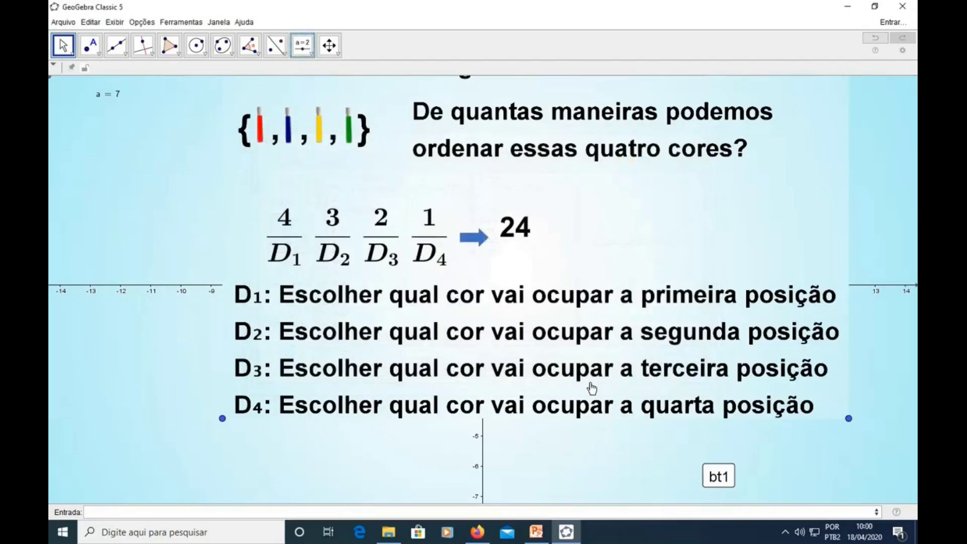
- Move the 3.png image down until its heading line is in view, and hide its two lower corner points
{"action": "left_click_drag", "start_coordinate": [611, 316], "coordinate": [603, 352]}
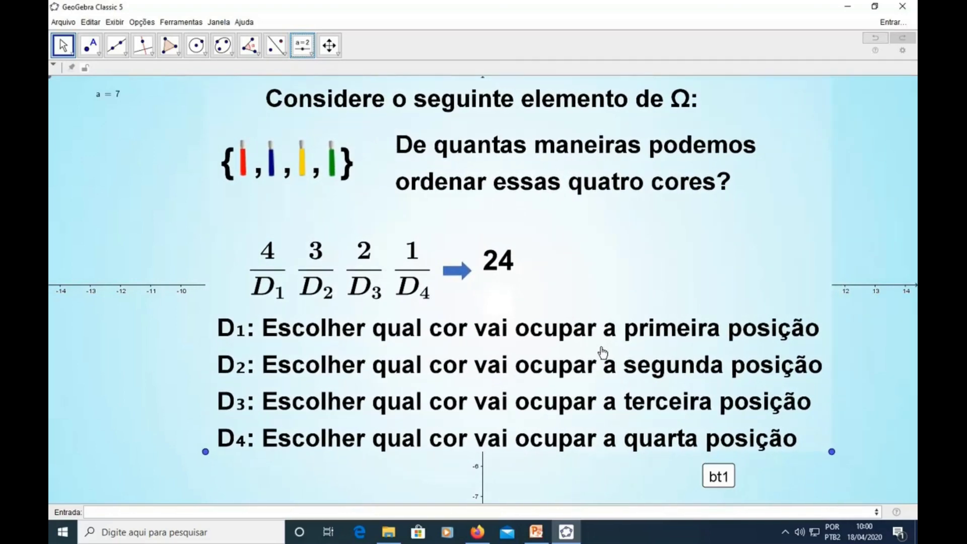
{"action": "left_click", "coordinate": [205, 451]}
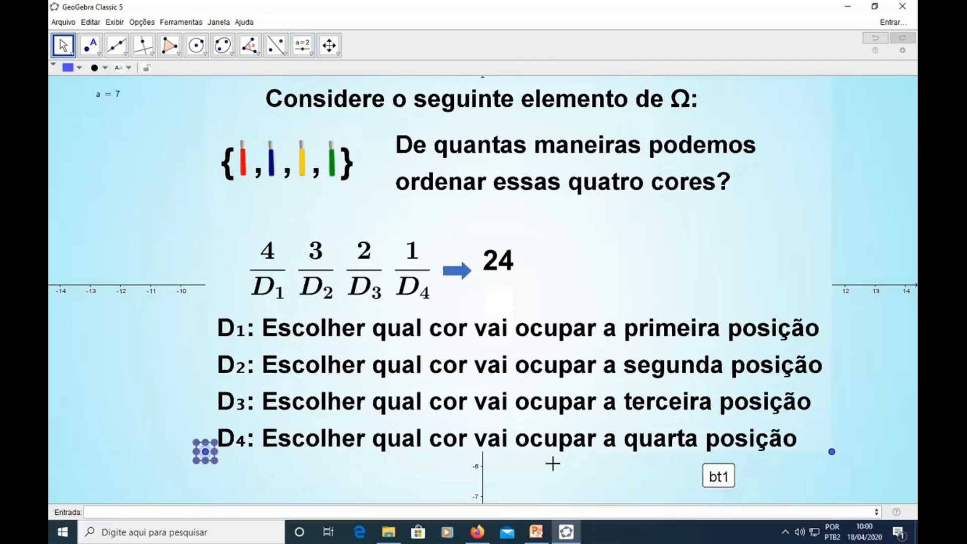
{"action": "left_click", "coordinate": [832, 453]}
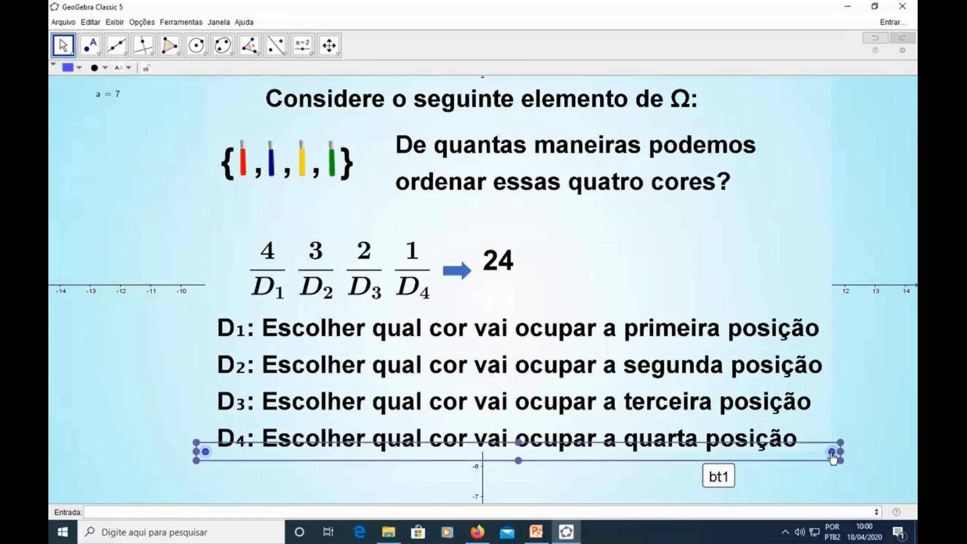
{"action": "right_click", "coordinate": [831, 453]}
{"action": "left_click", "coordinate": [844, 470]}
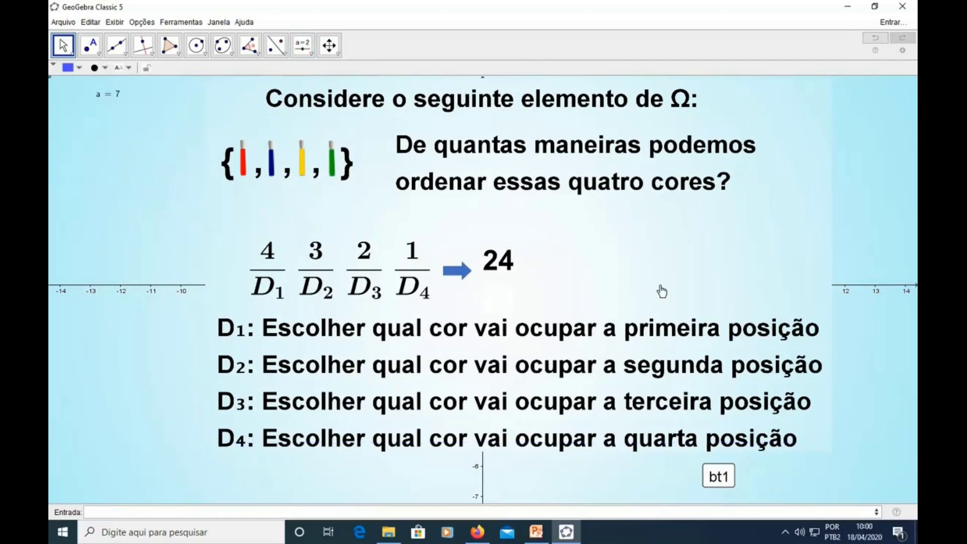
- Disallow selection of the 3.png image in its advanced properties
{"action": "right_click", "coordinate": [675, 310]}
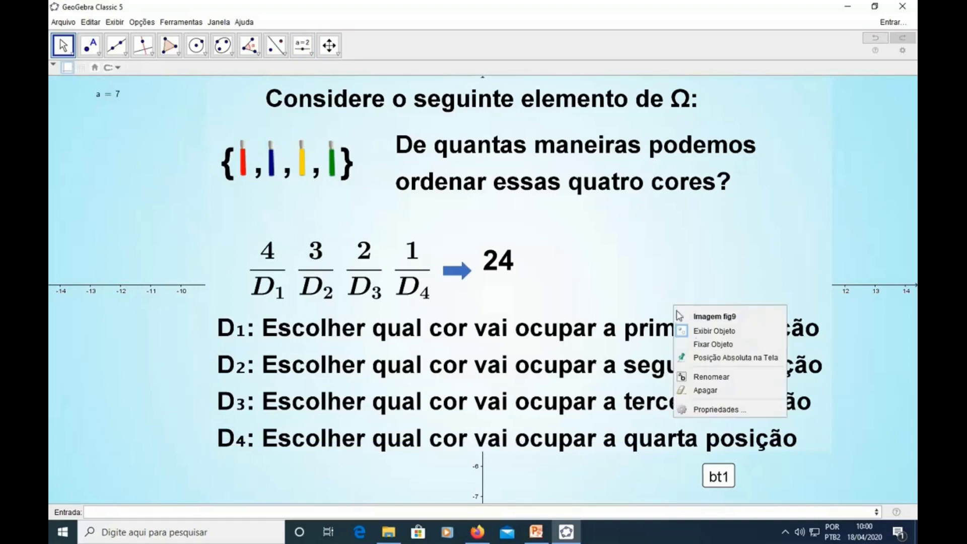
{"action": "left_click", "coordinate": [728, 409]}
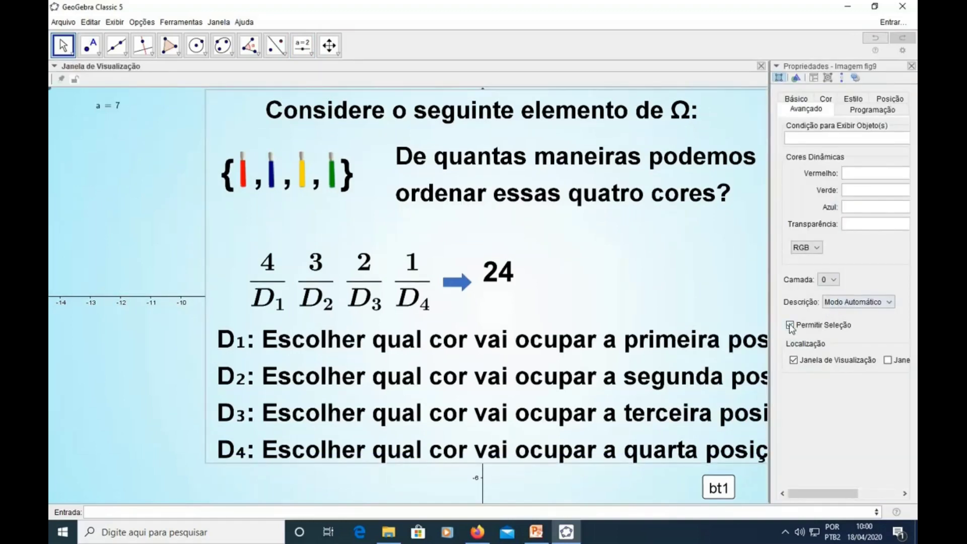
{"action": "left_click", "coordinate": [790, 325]}
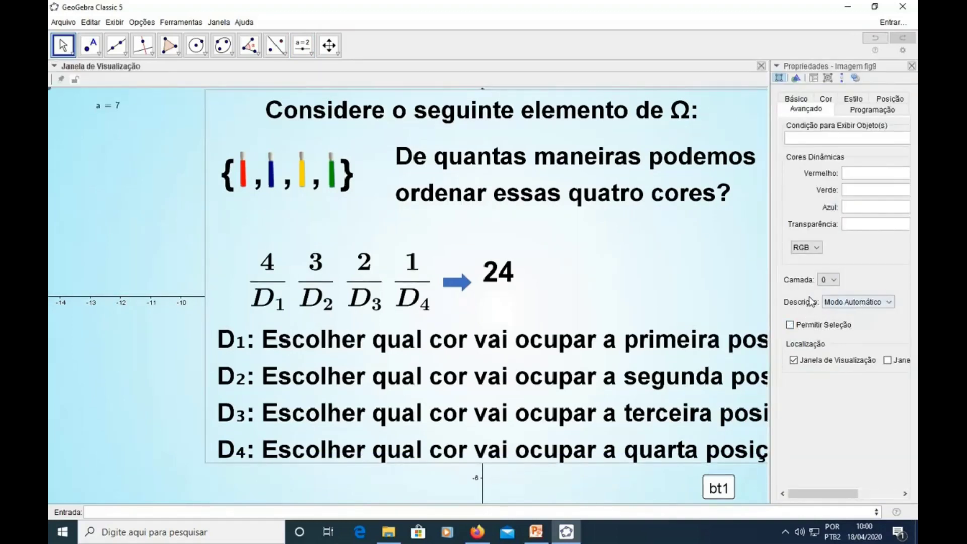